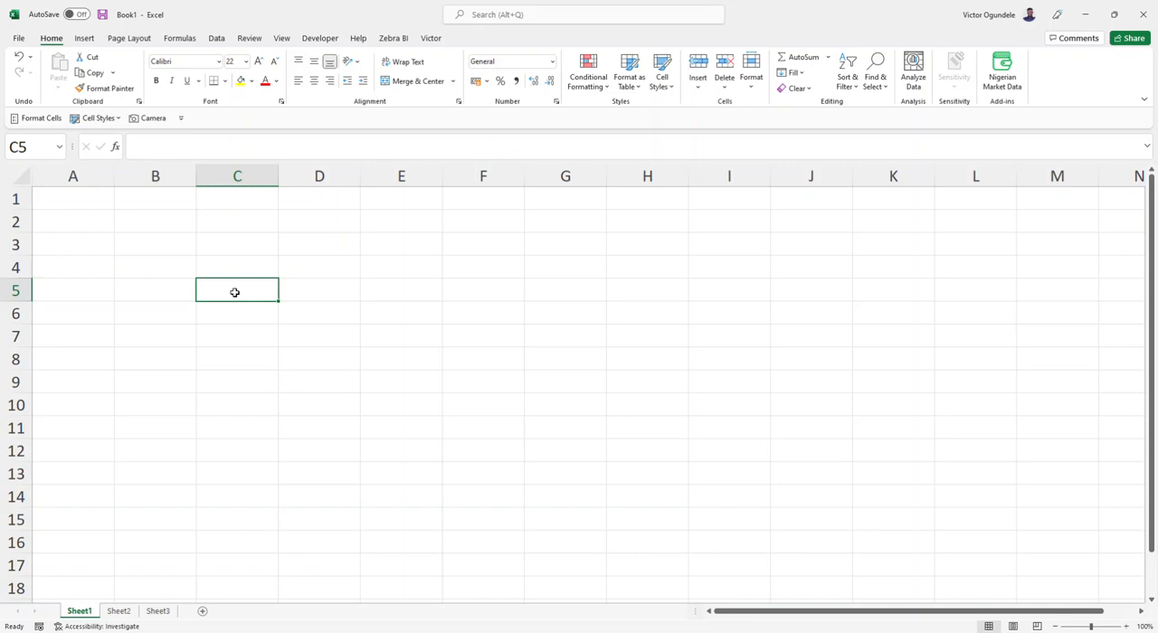
# Step: Enter 12345 in cell B4
pyautogui.press('Left')
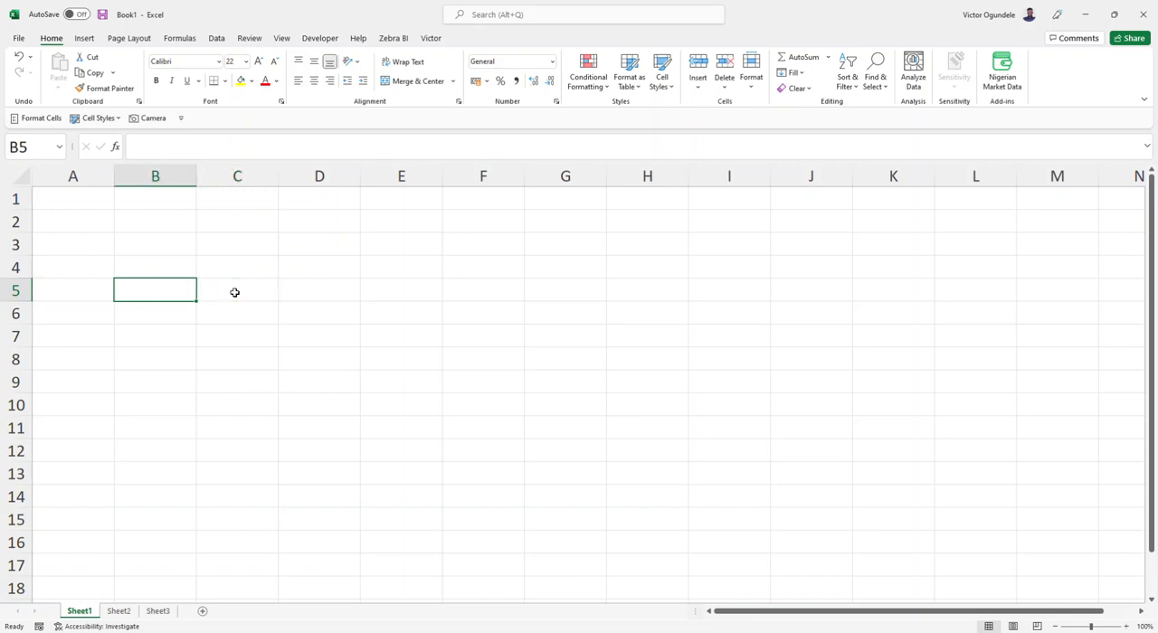
pyautogui.press('Up')
pyautogui.write('12345')
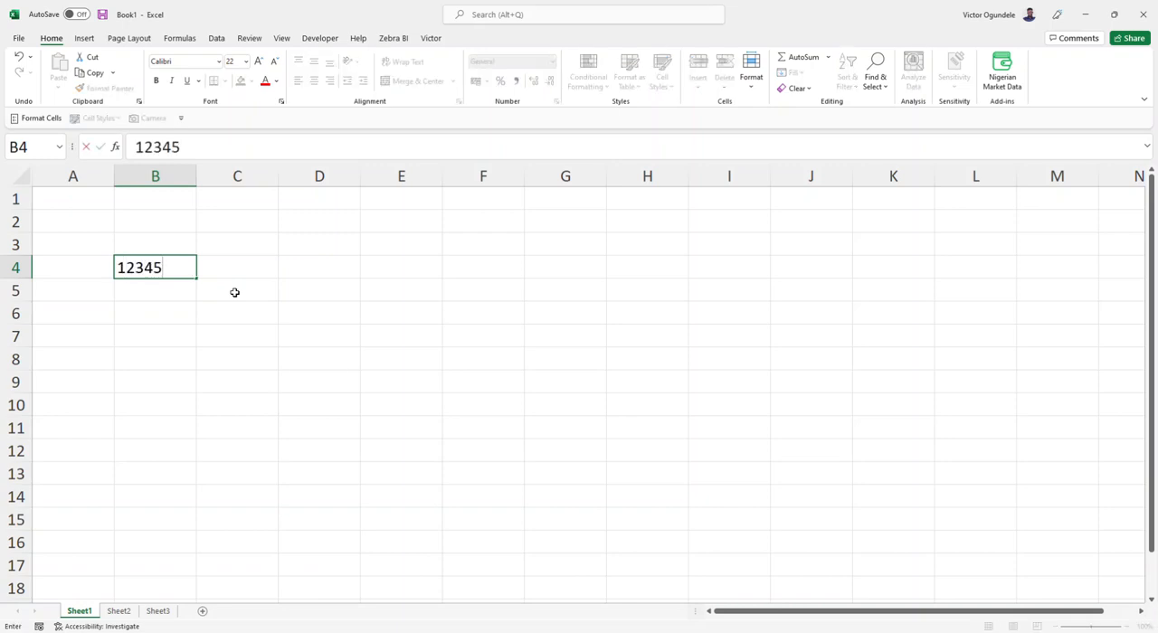
pyautogui.press('Return')
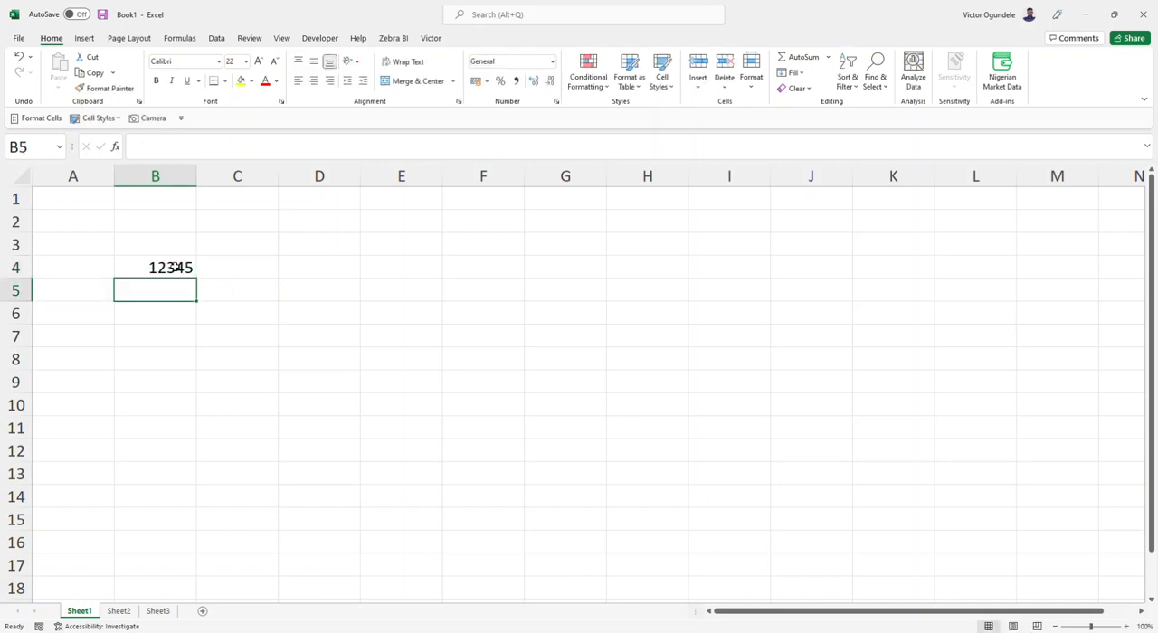
# Step: Look through the built-in number formats available for the number in cell B4
pyautogui.click(174, 267)
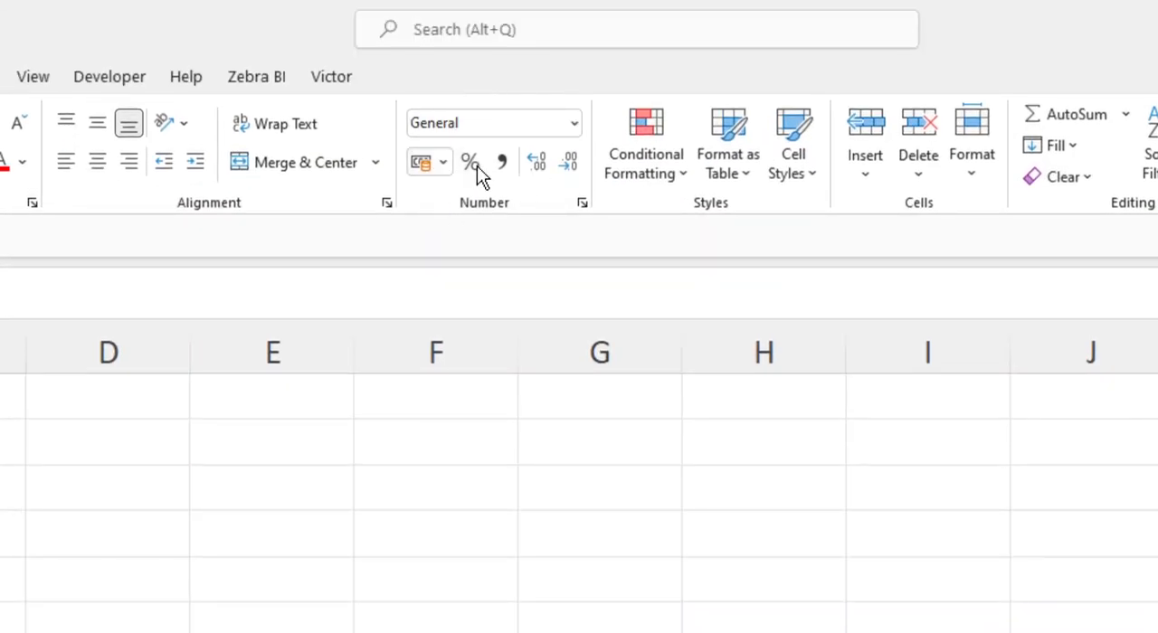
pyautogui.click(574, 124)
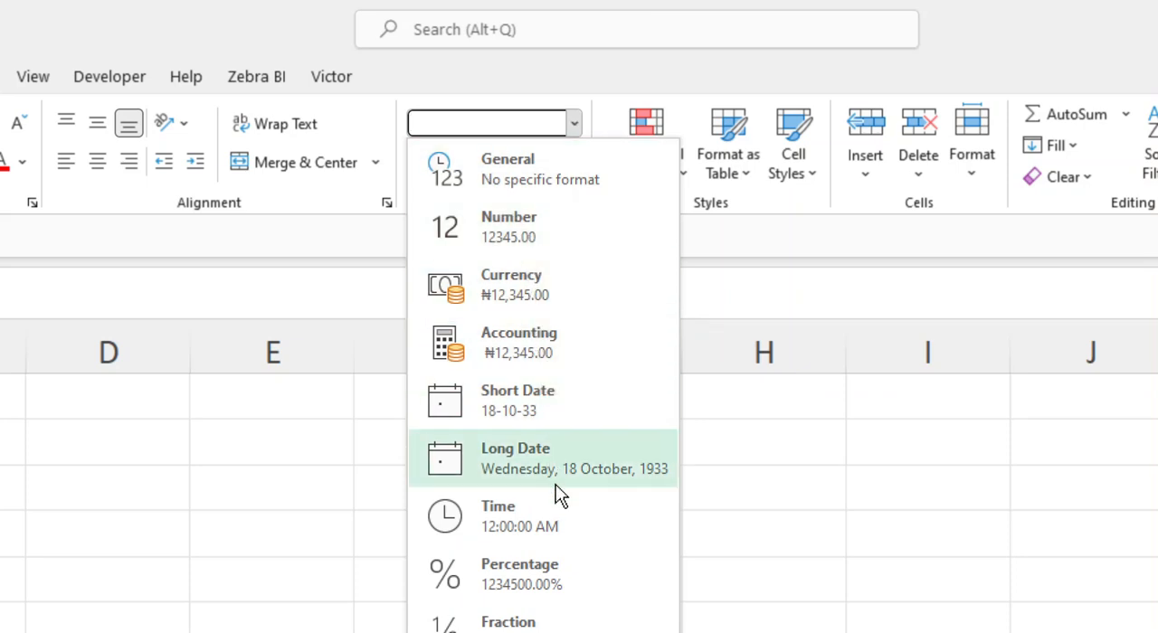
pyautogui.press('Escape')
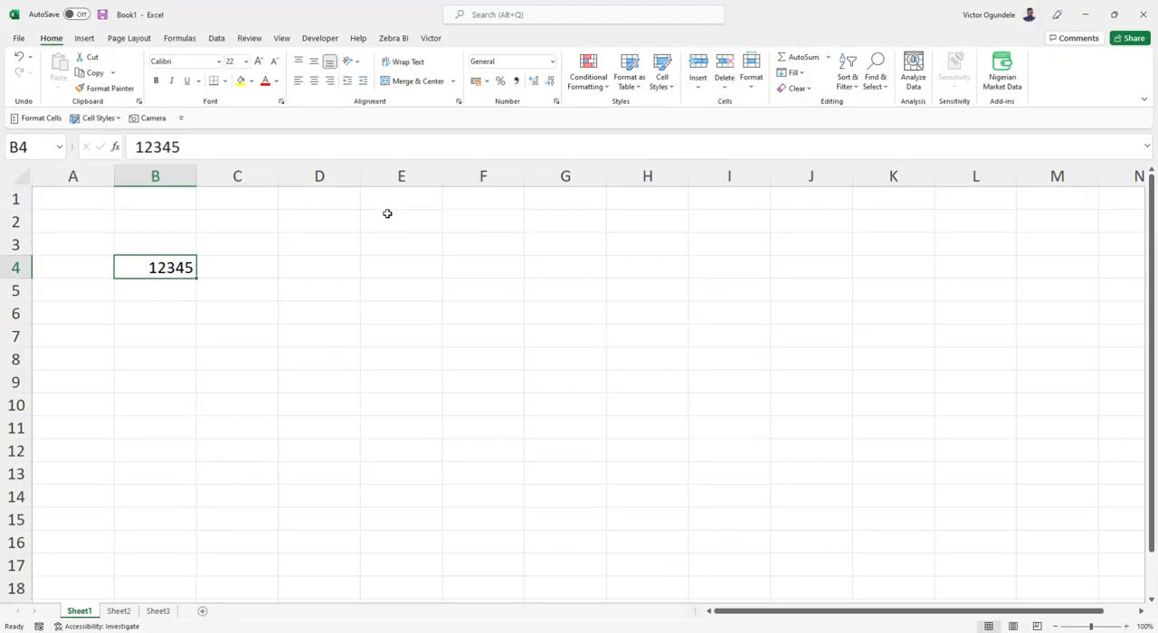
# Step: Apply the comma style to cell B4 and adjust it to show one decimal place
pyautogui.click(516, 82)
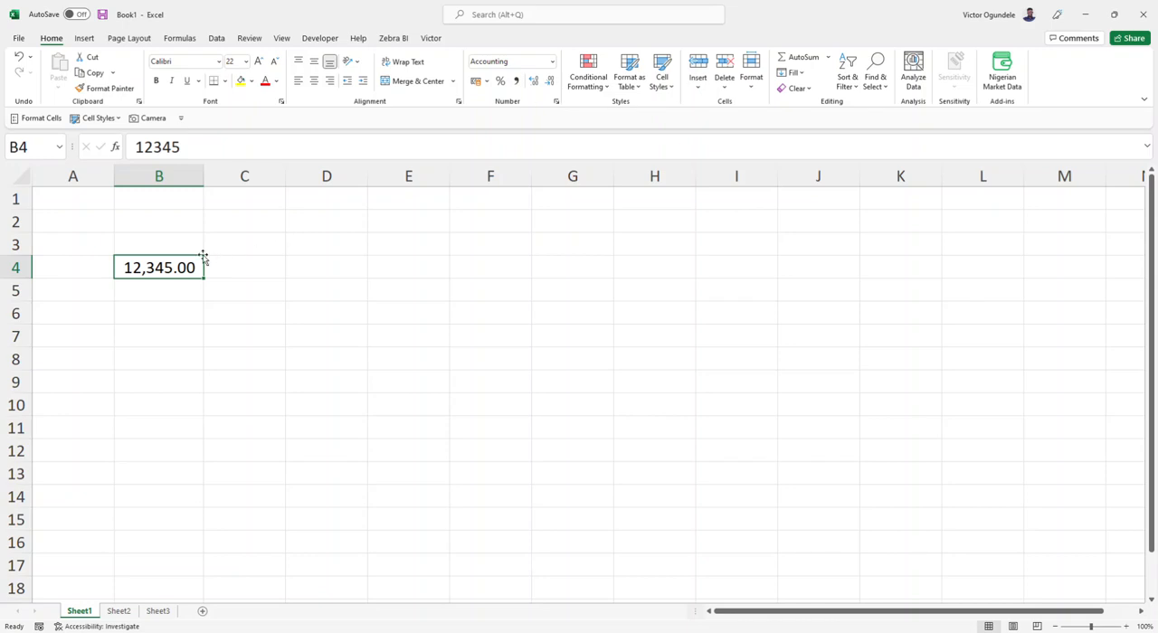
pyautogui.click(550, 82)
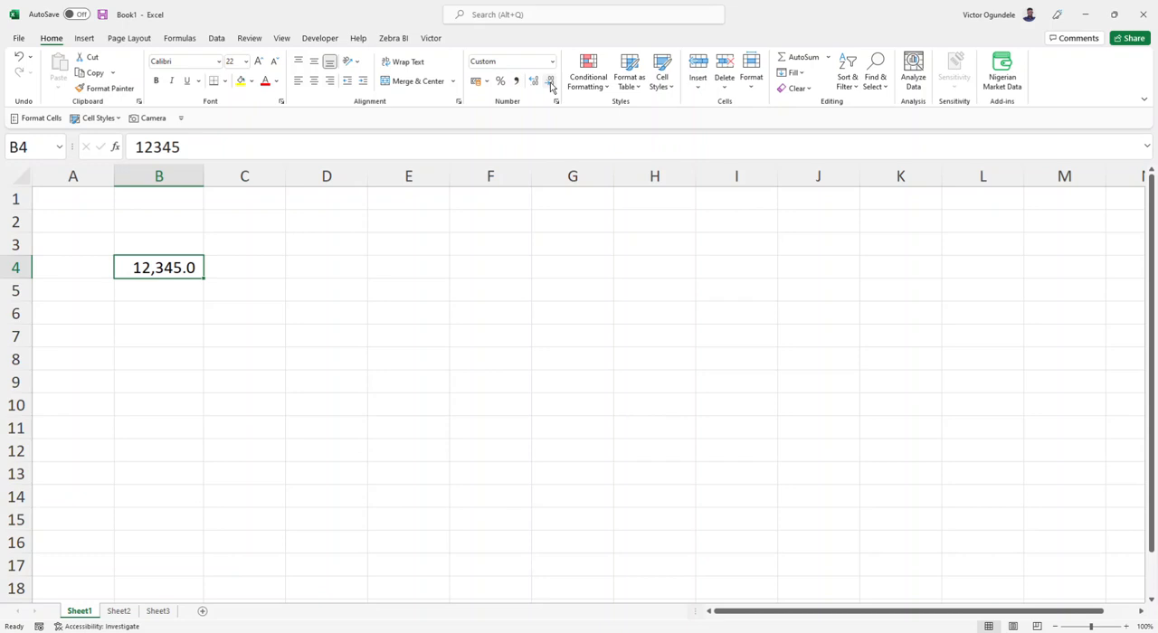
pyautogui.click(551, 82)
pyautogui.click(534, 83)
# Step: Apply the English (United States) dollar accounting format to cell B4 and replace its value with 5000
pyautogui.click(489, 82)
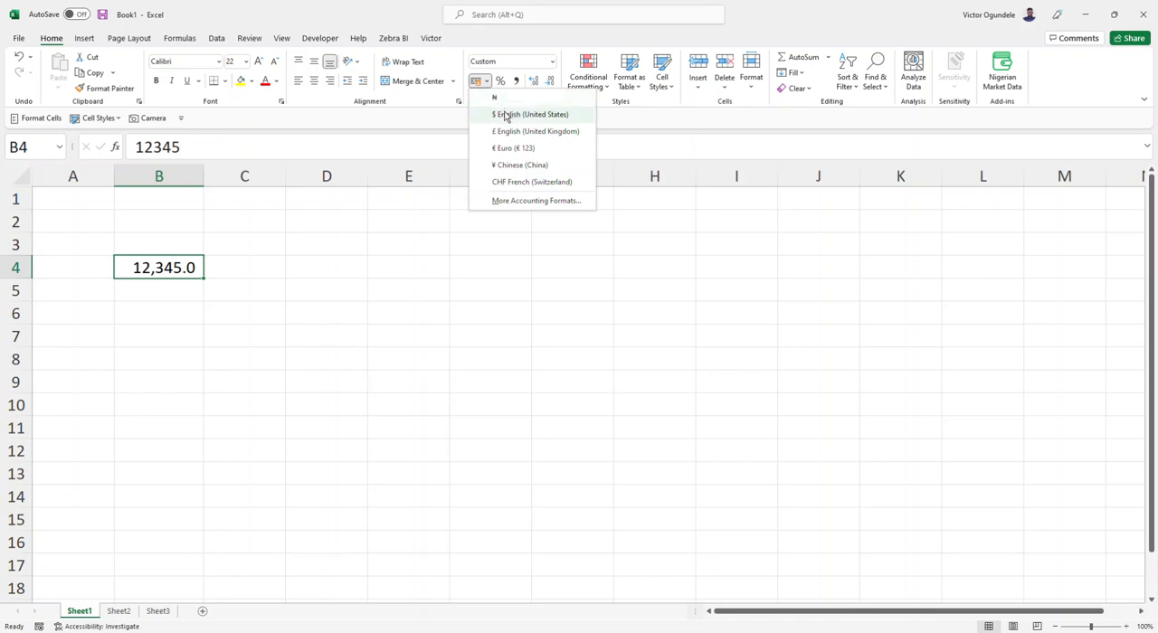
pyautogui.click(504, 116)
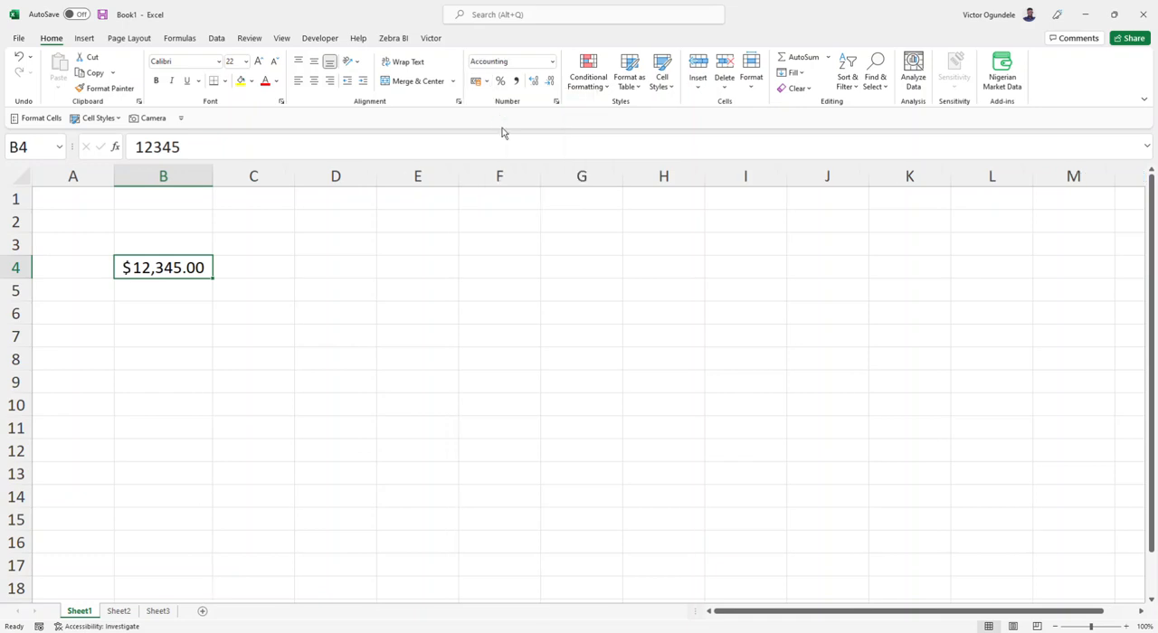
pyautogui.click(156, 301)
pyautogui.click(172, 262)
pyautogui.write('5000')
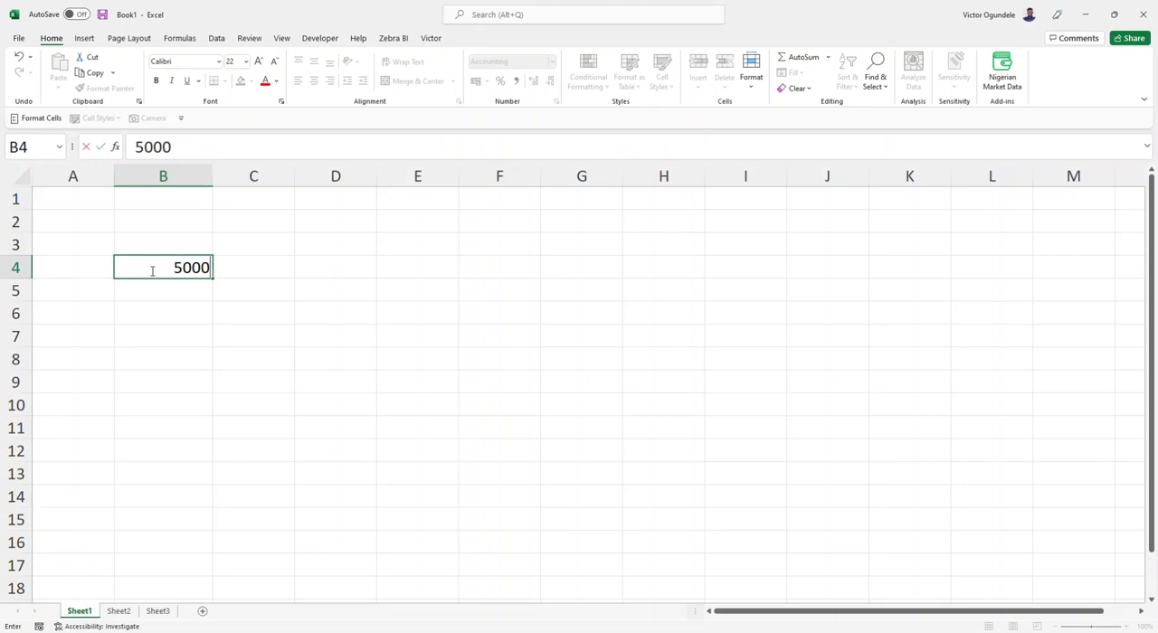
pyautogui.hotkey('ctrl', 'Return')
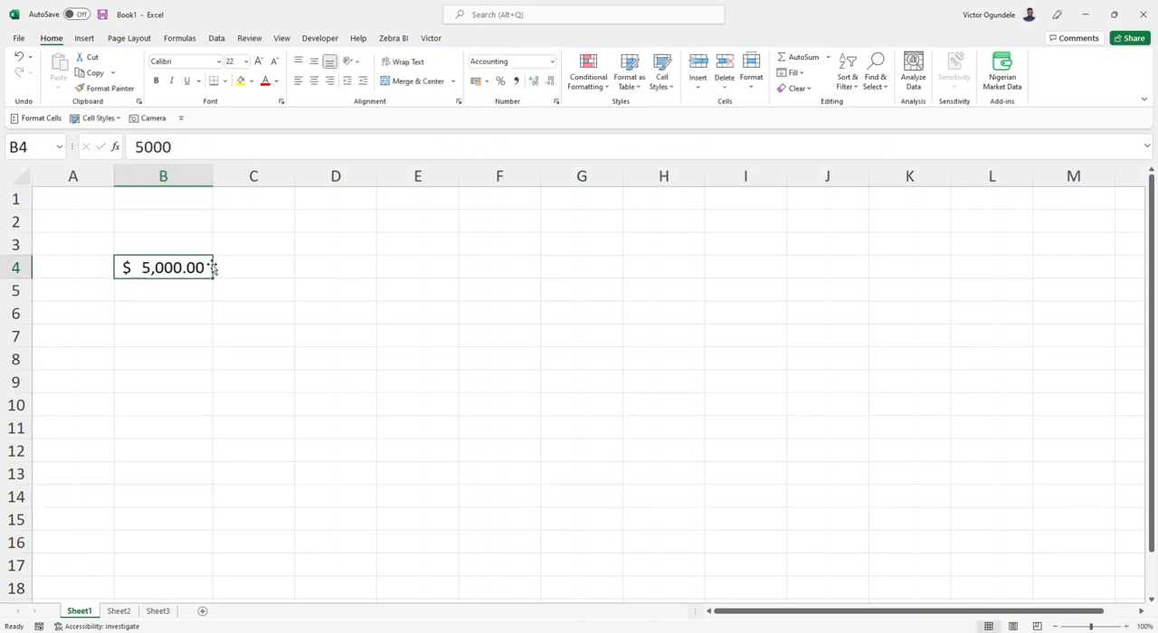
# Step: Inspect the underlying unformatted value stored in cell B4
pyautogui.click(192, 146)
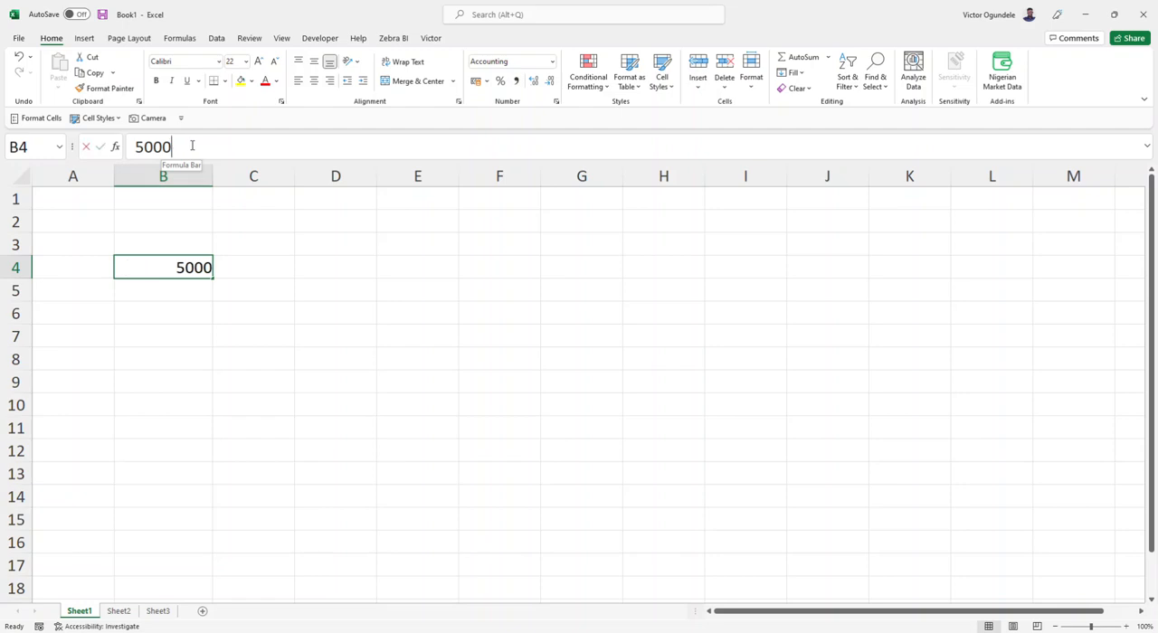
pyautogui.doubleClick(192, 146)
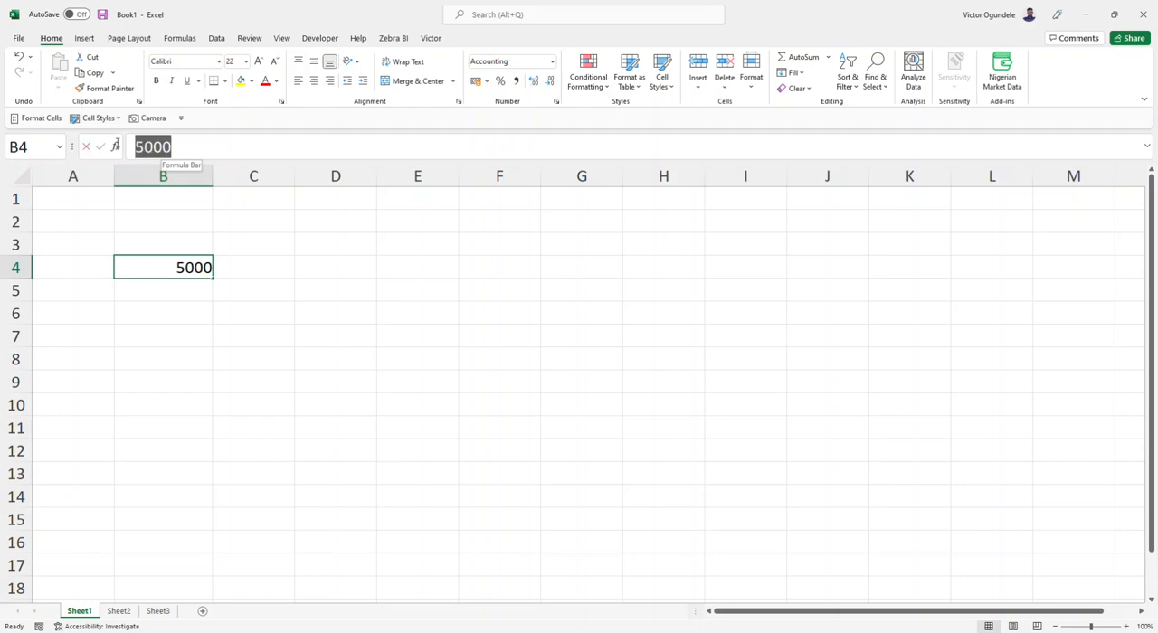
pyautogui.click(172, 146)
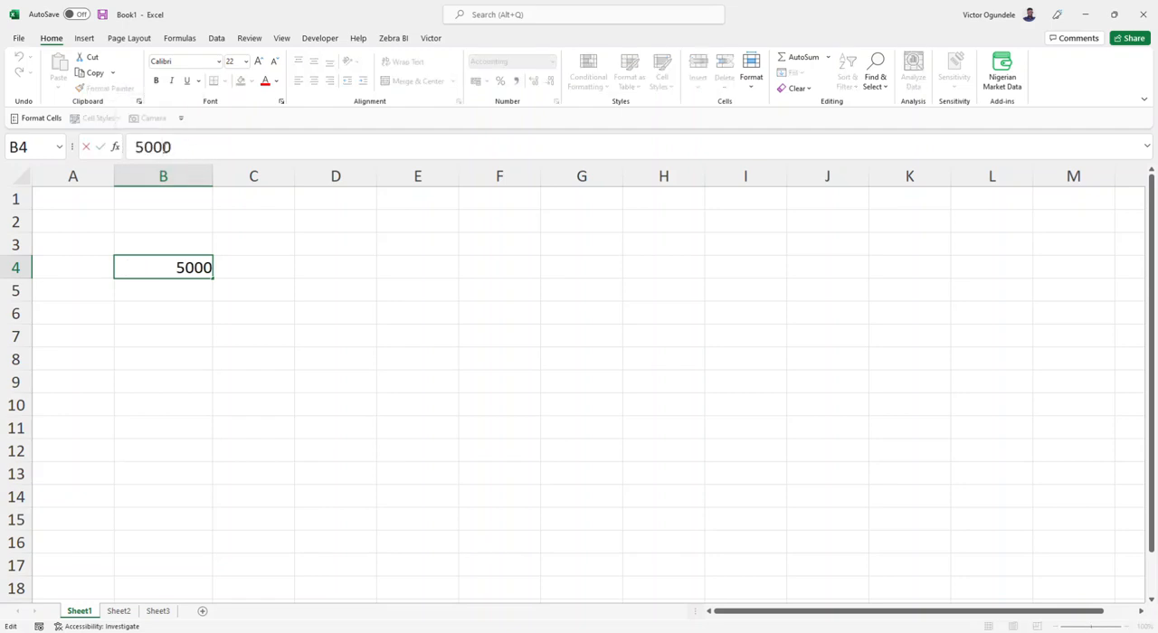
pyautogui.press('Return')
# Step: Set the value of cell B4 to 5000000
pyautogui.click(165, 273)
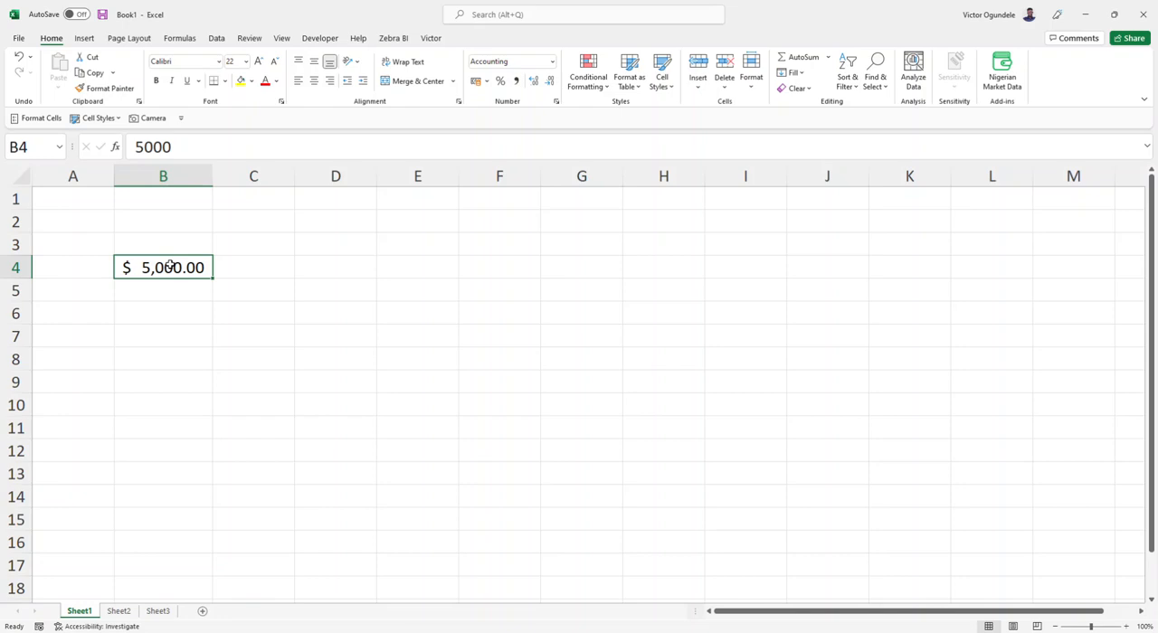
pyautogui.write('5,000,0')
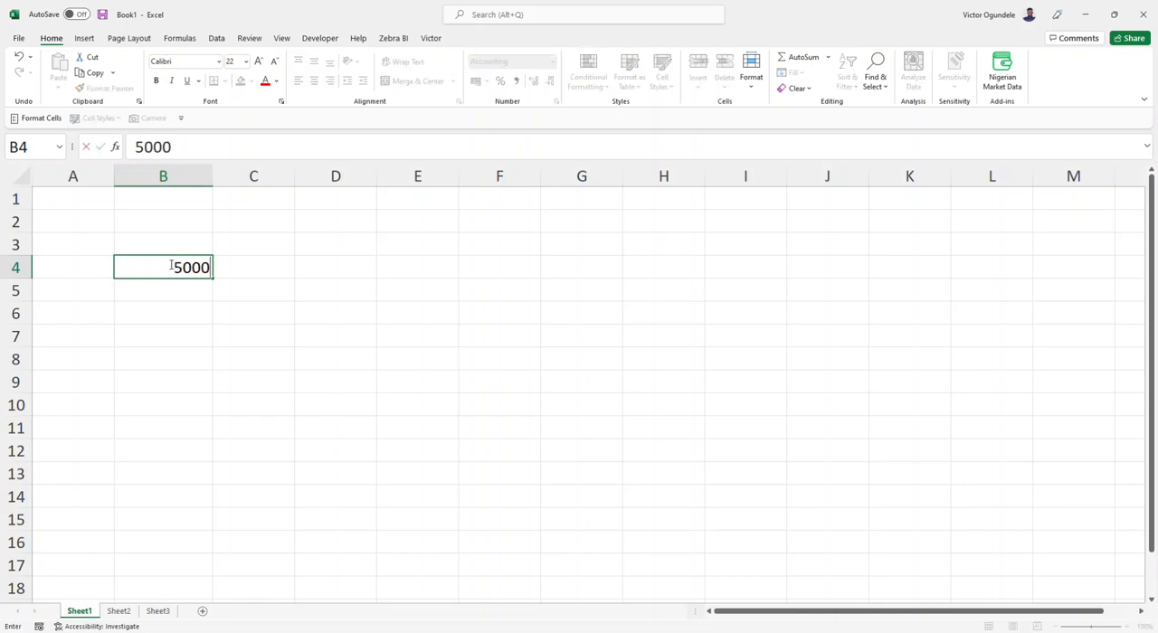
pyautogui.write('000')
pyautogui.press('Return')
pyautogui.click(169, 266)
# Step: Enter the text $5.0m in cell B3, above the dollar amount, and right-align it
pyautogui.click(170, 244)
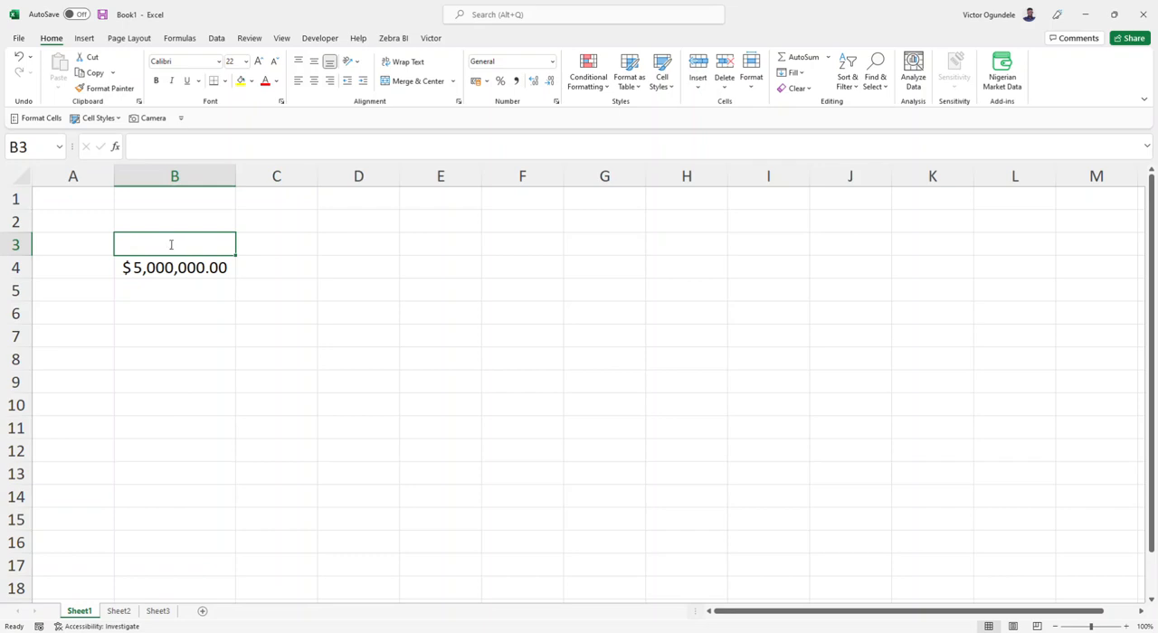
pyautogui.write('$')
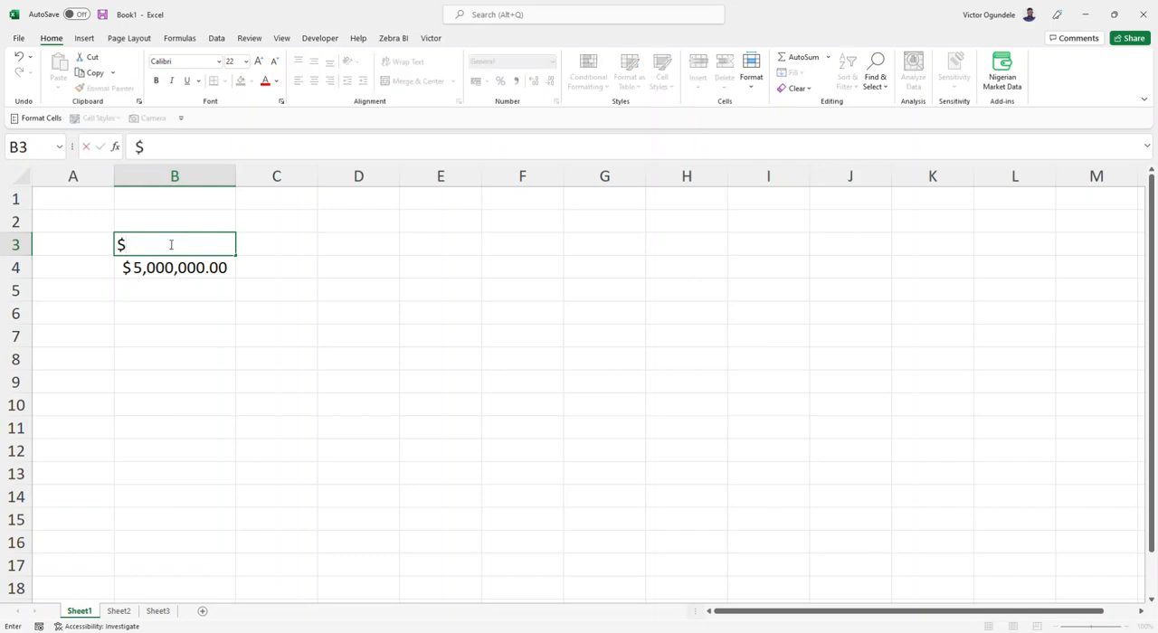
pyautogui.write('5.0m')
pyautogui.press('Return')
pyautogui.click(170, 245)
pyautogui.hotkey('alt', 'h')
pyautogui.press('a')
pyautogui.press('r')
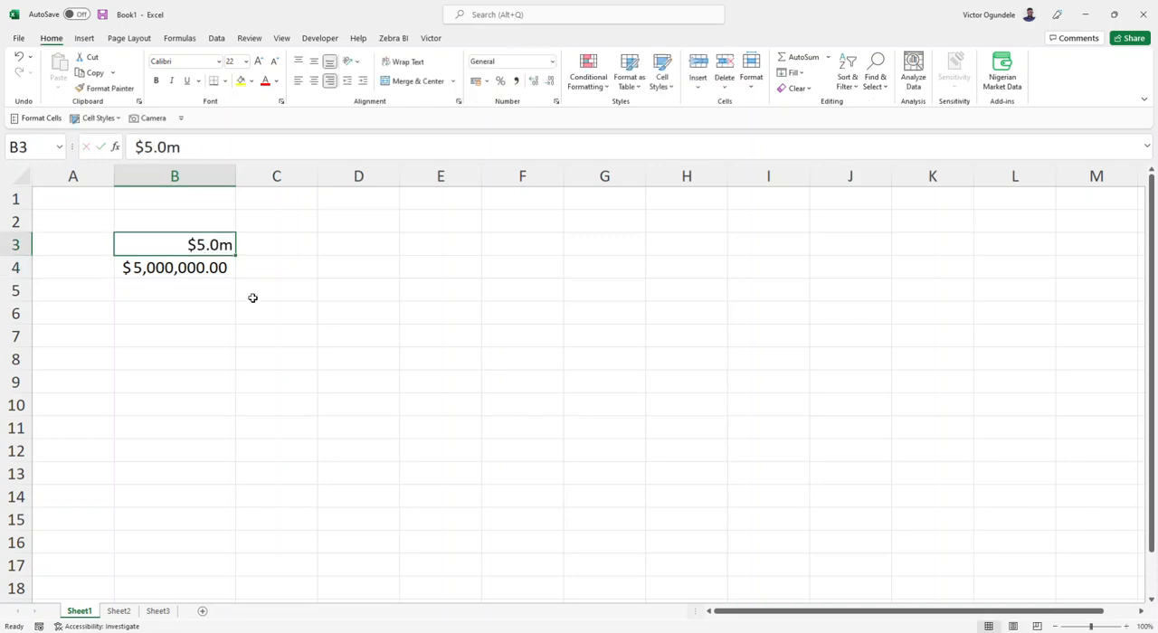
# Step: Compare the stored content of the text entry in B3 with the formatted number in B4
pyautogui.click(258, 305)
pyautogui.click(201, 249)
pyautogui.click(194, 270)
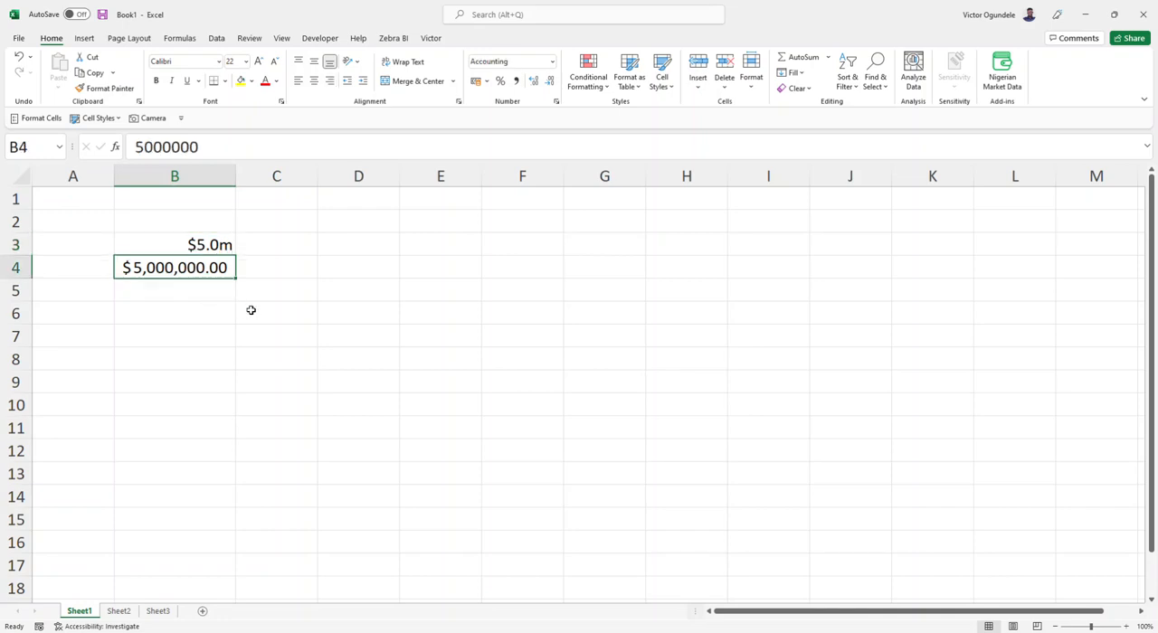
# Step: Change the suffix of the text in cell B3 so that it reads $5.0b
pyautogui.click(207, 247)
pyautogui.press('F2')
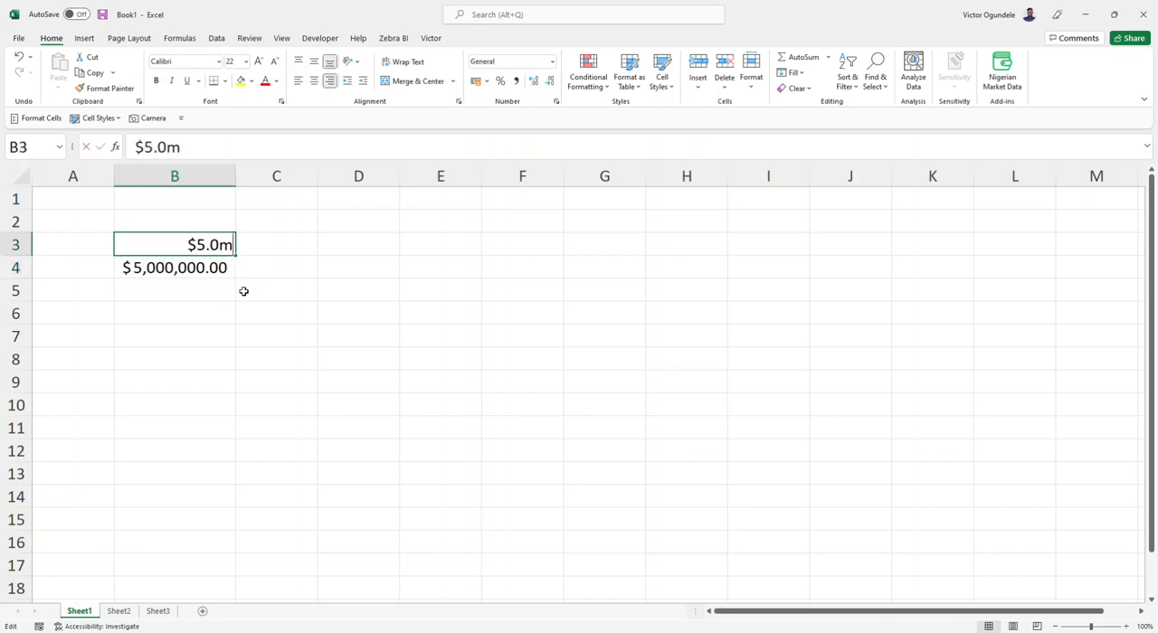
pyautogui.press('BackSpace')
pyautogui.write('b')
pyautogui.press('Return')
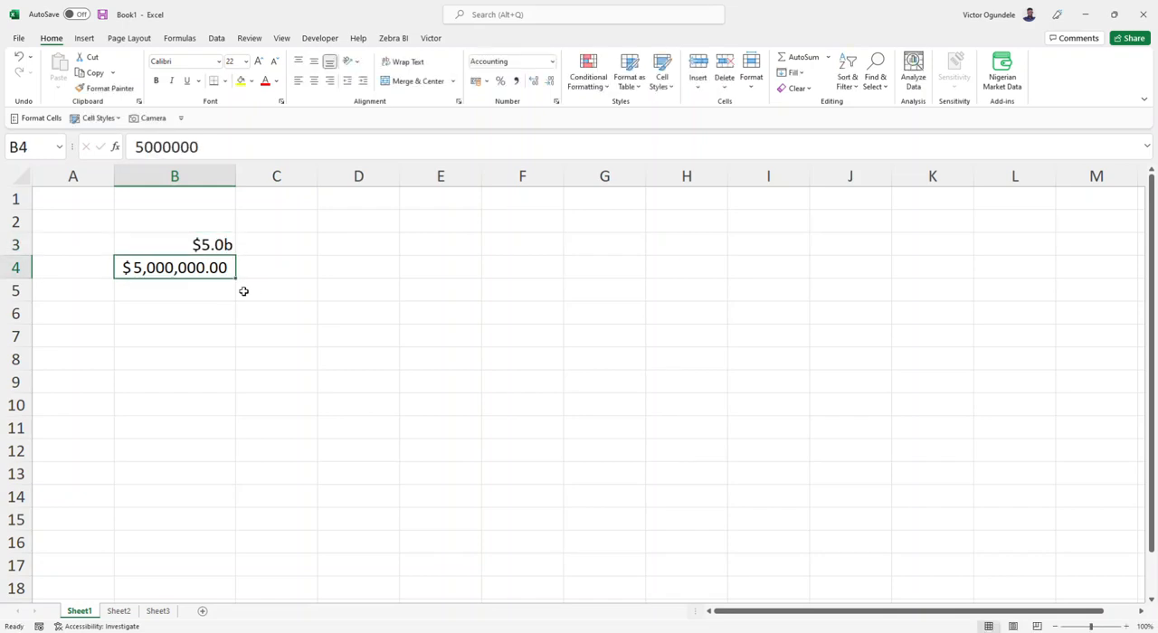
# Step: Replace the text in cell B3 with $5.5m
pyautogui.press('Up')
pyautogui.write('5.')
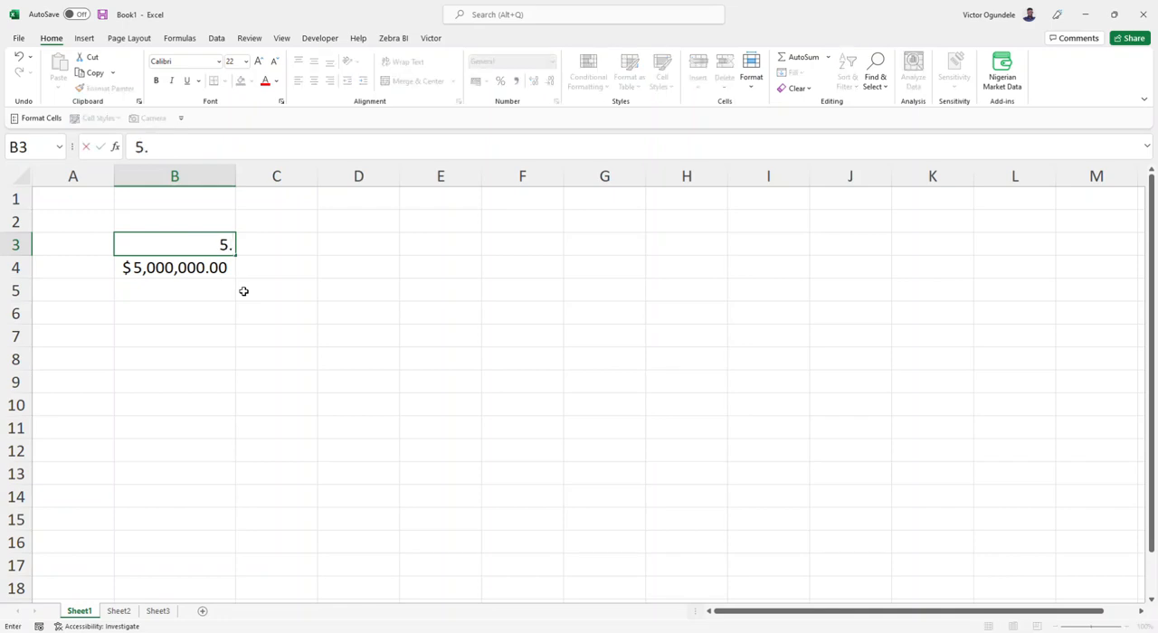
pyautogui.write('5m')
pyautogui.press('F2')
pyautogui.press('Left')
pyautogui.press('Left')
pyautogui.press('Left')
pyautogui.write('$')
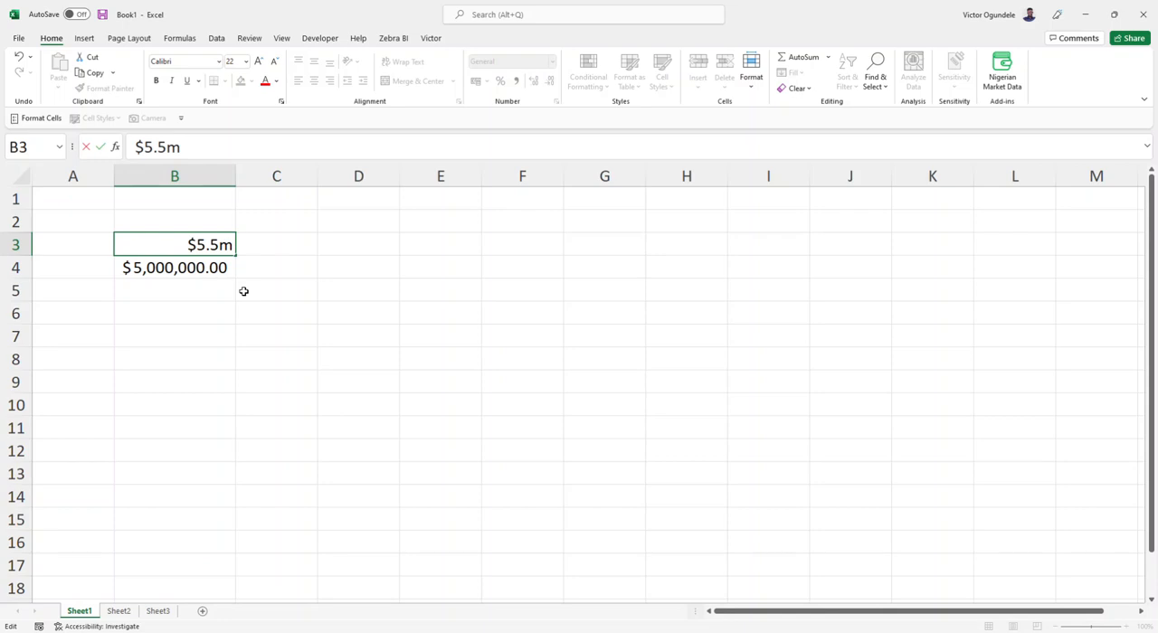
pyautogui.press('Return')
pyautogui.press('Up')
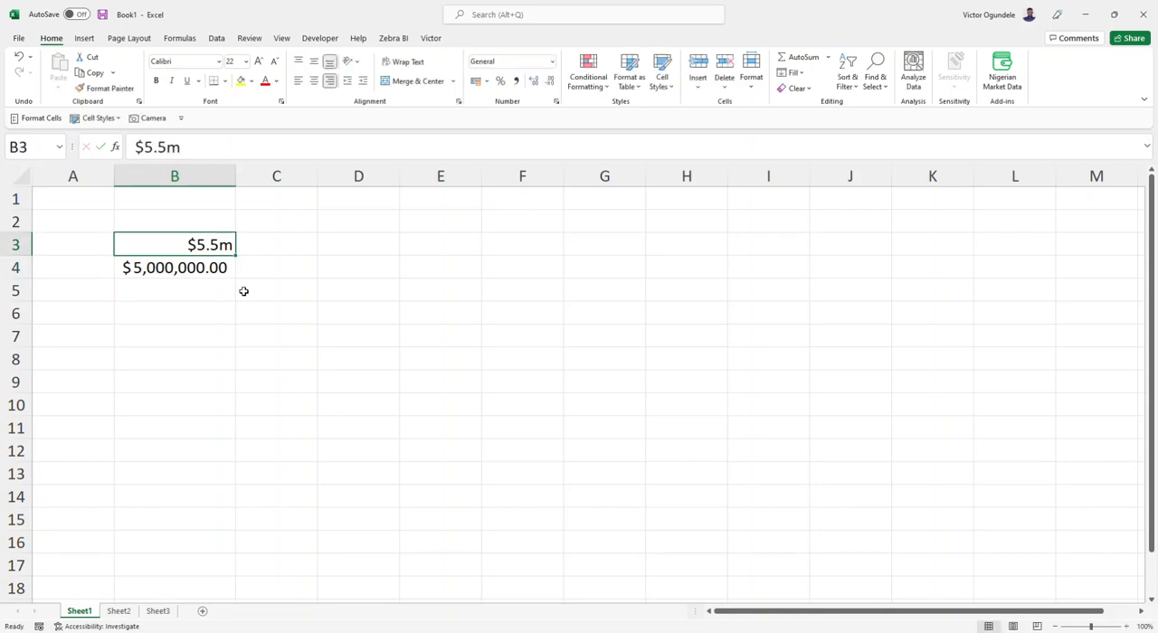
# Step: Undo the last edits made to the text in cell B3
pyautogui.hotkey('ctrl', 'z')
pyautogui.hotkey('ctrl', 'z')
pyautogui.hotkey('ctrl', 'z')
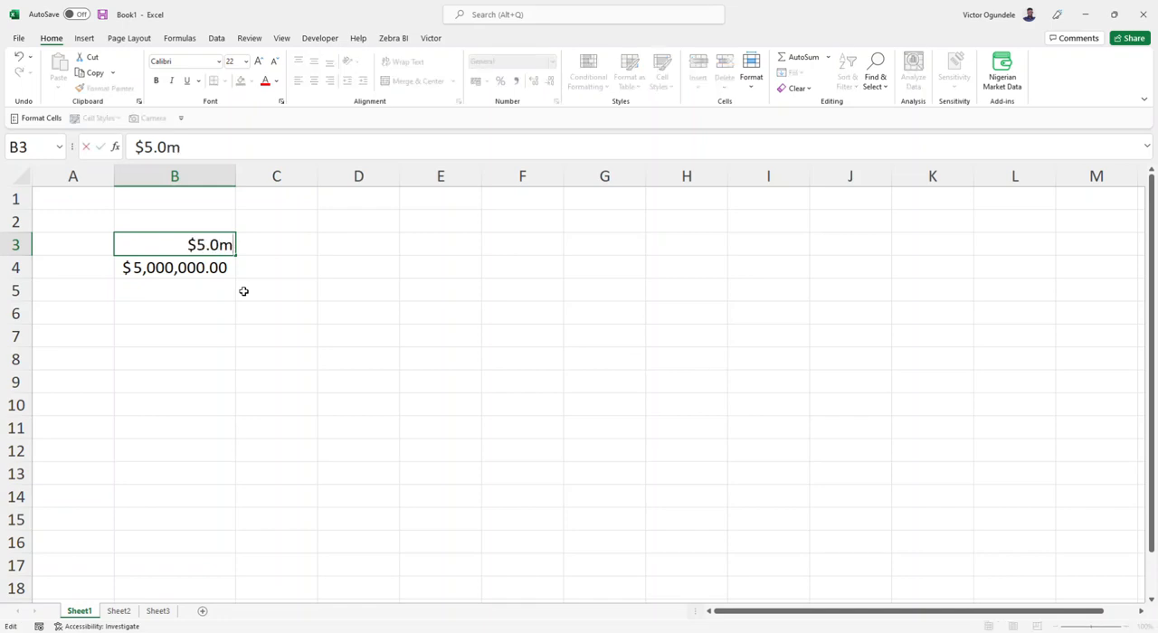
pyautogui.press('Down')
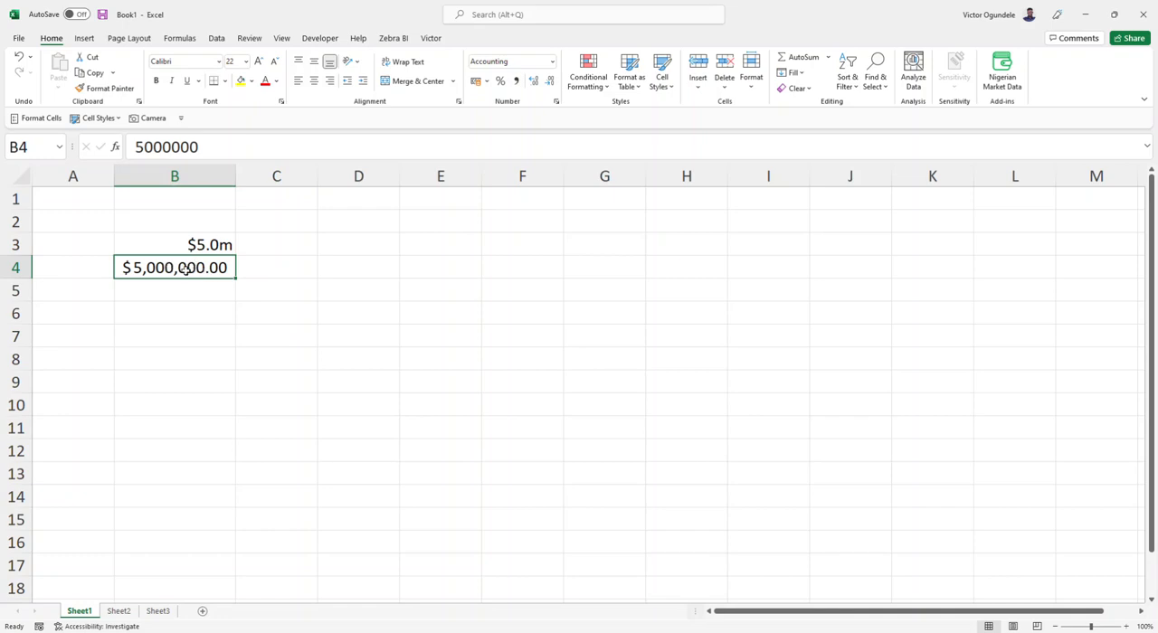
# Step: Enter the heading Formatting Syntax in cell C6
pyautogui.click(274, 315)
pyautogui.write('Syb')
pyautogui.press('BackSpace')
pyautogui.write('ntax')
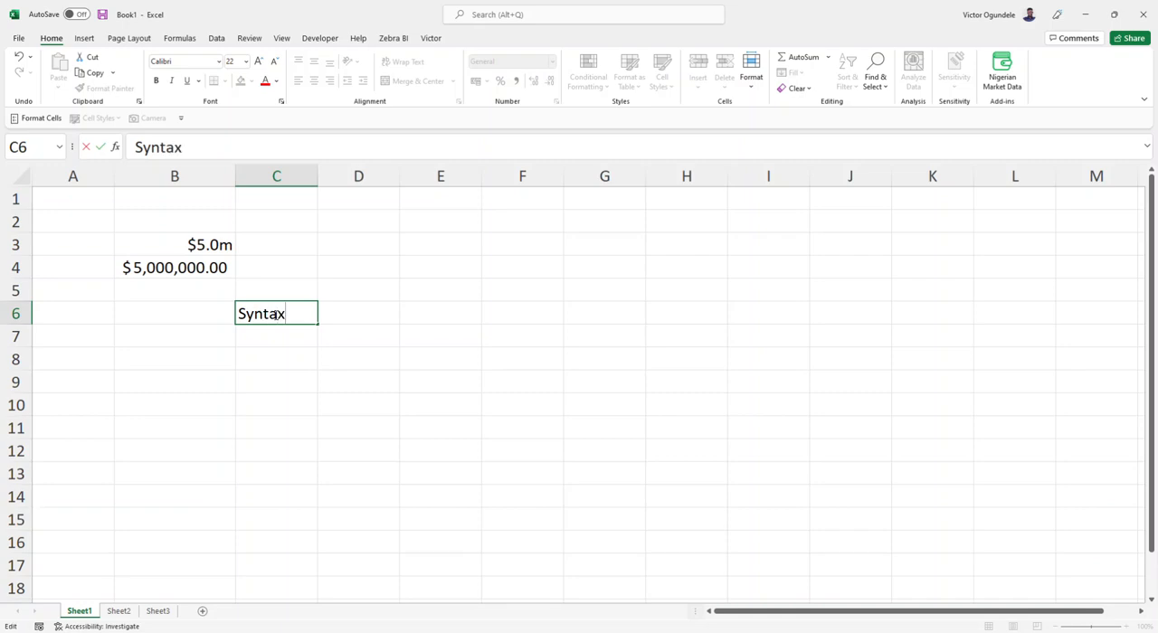
pyautogui.write('Fo')
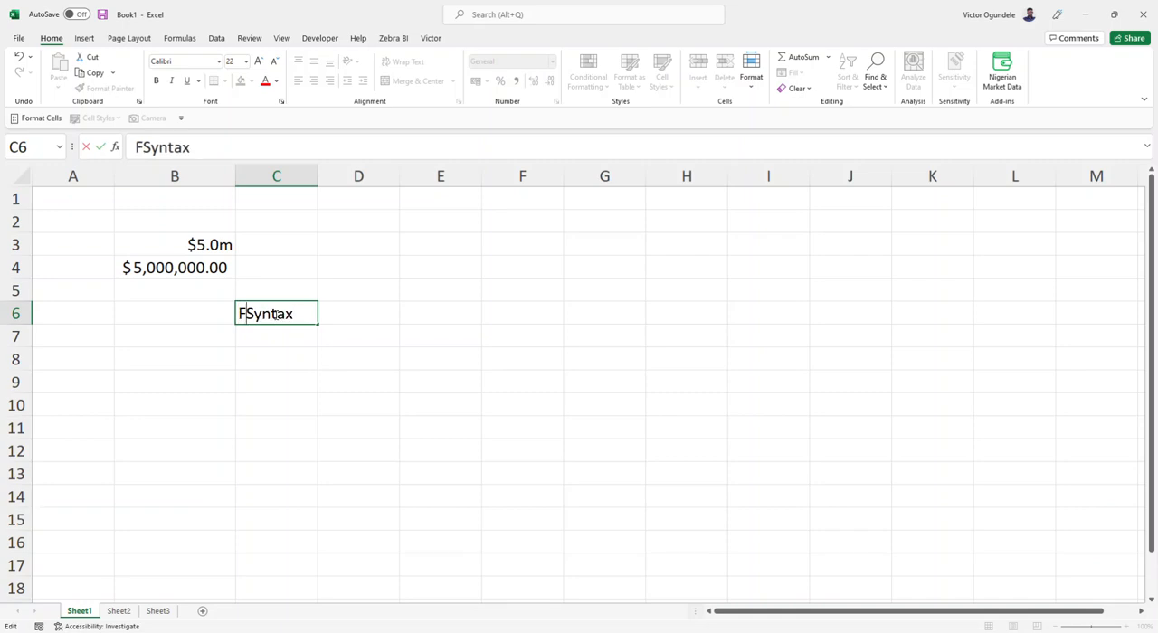
pyautogui.write('rmatting')
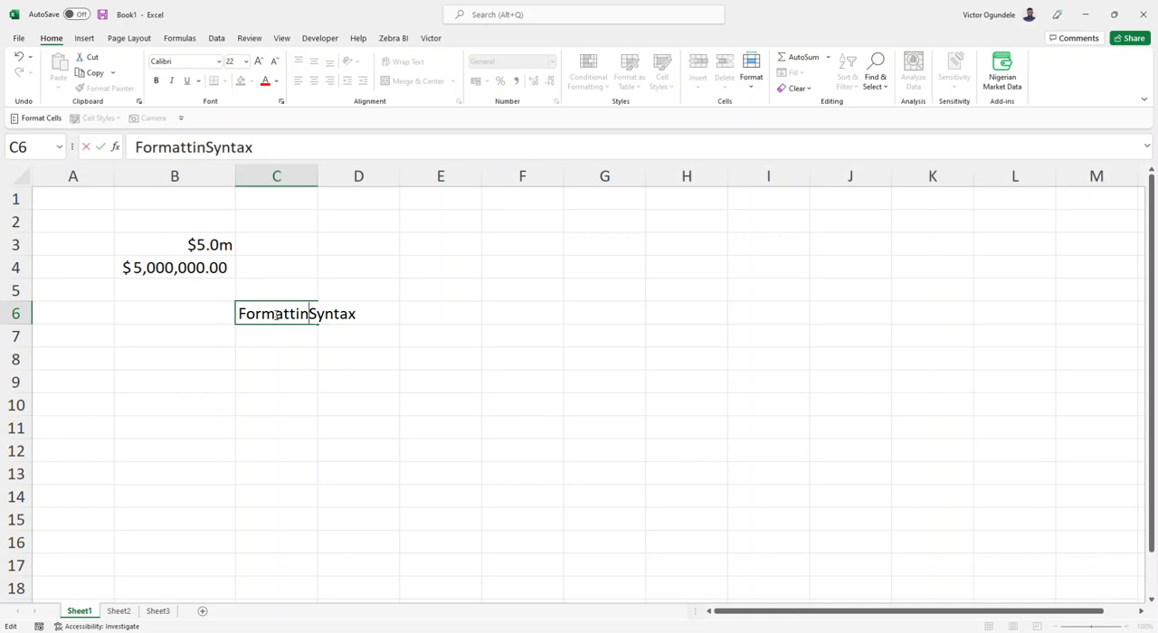
pyautogui.hotkey('ctrl', 'Return')
# Step: Enter the label Positive value in cell D8 and autofit the width of column D
pyautogui.press('Down')
pyautogui.press('Right')
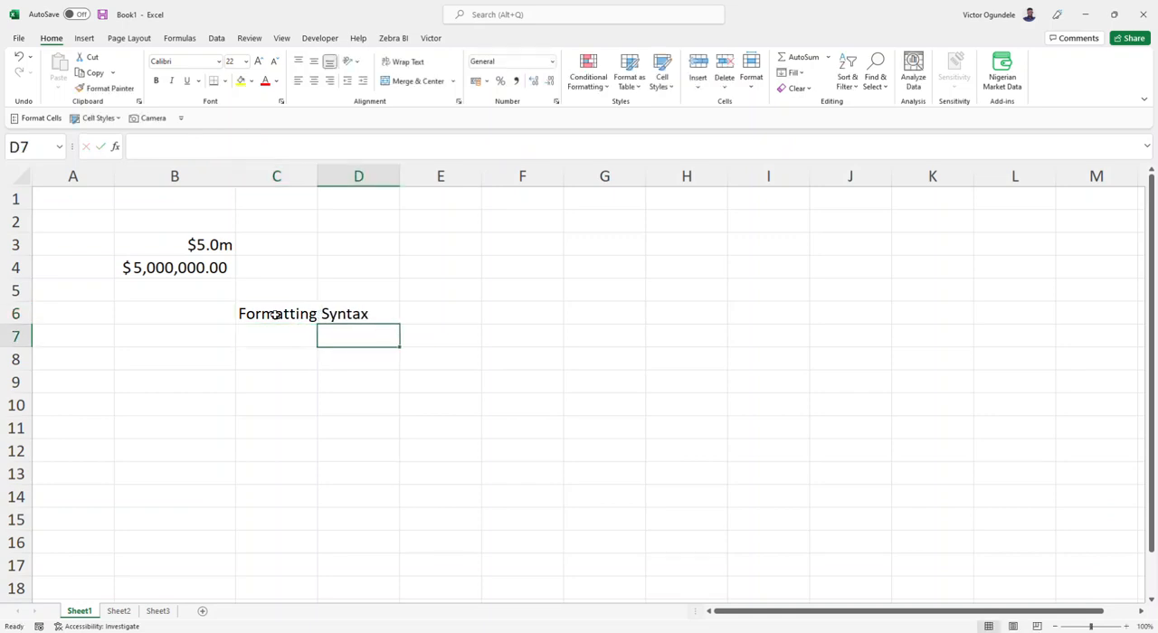
pyautogui.press('Down')
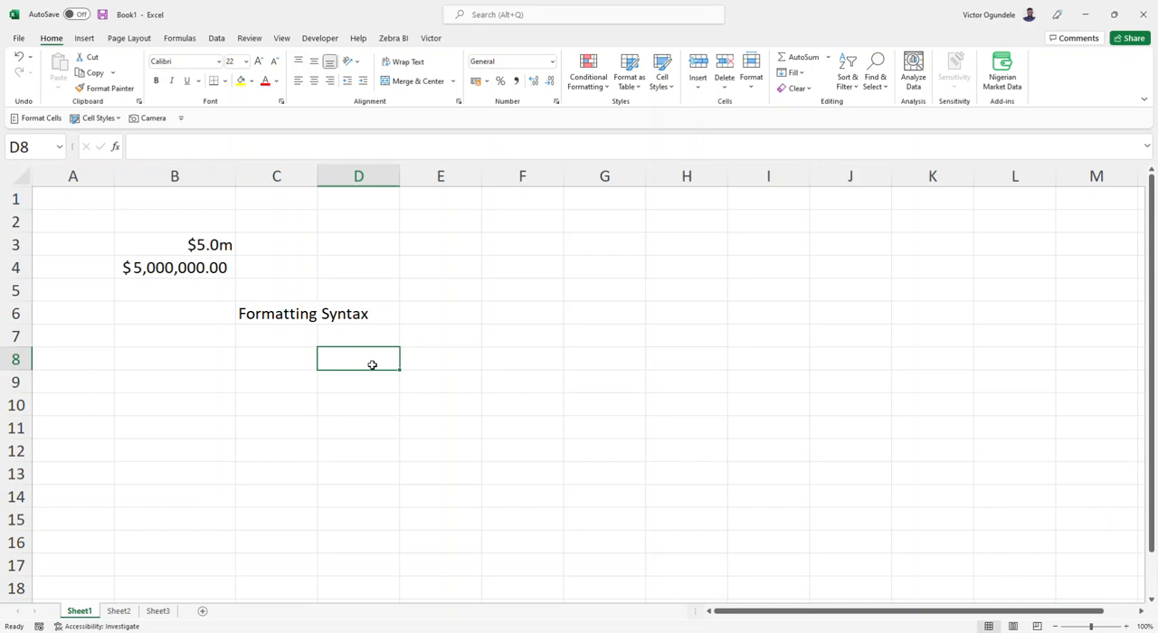
pyautogui.write('Po')
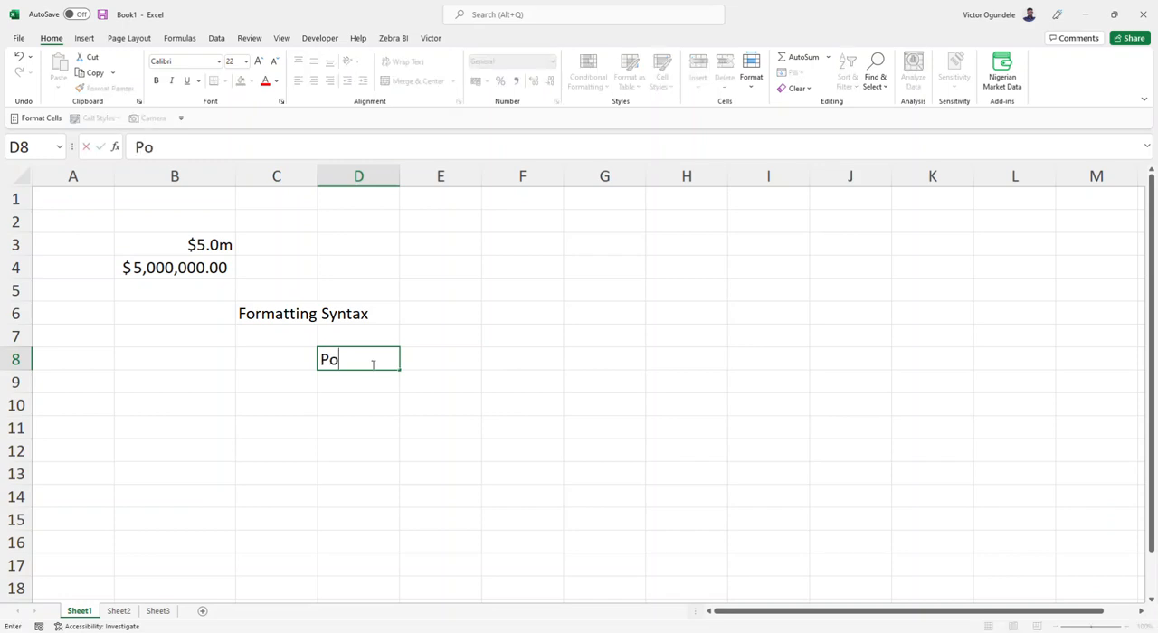
pyautogui.write('sitive value')
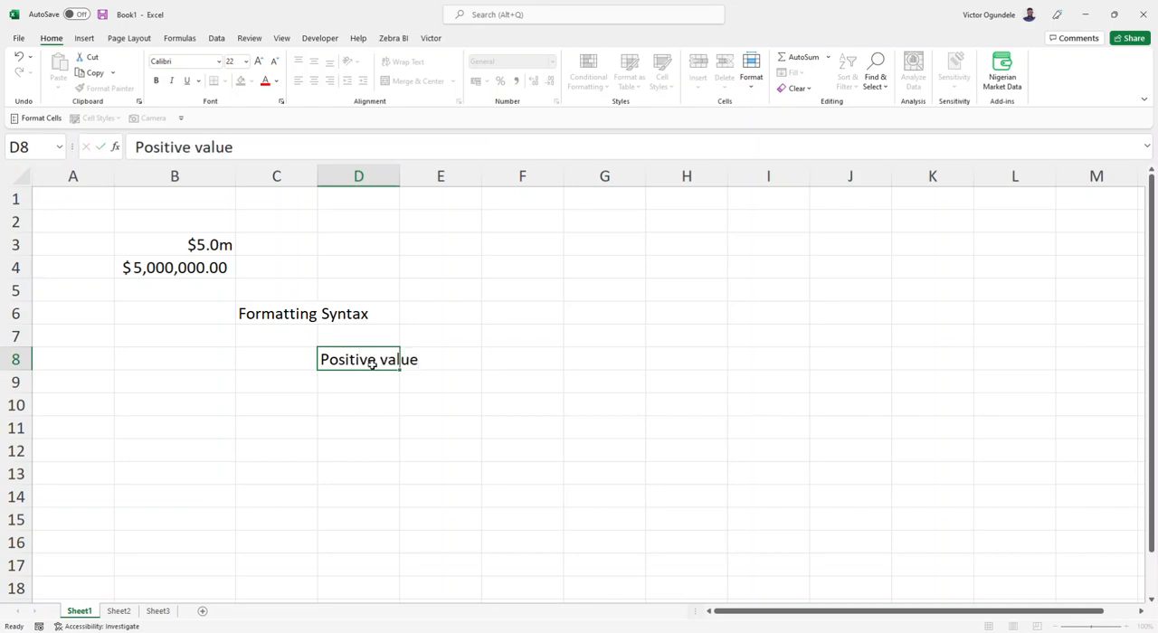
pyautogui.hotkey('ctrl', 'Return')
pyautogui.press('i')
# Step: Enter a + sign in cell E8 beside the Positive value label
pyautogui.press('Right')
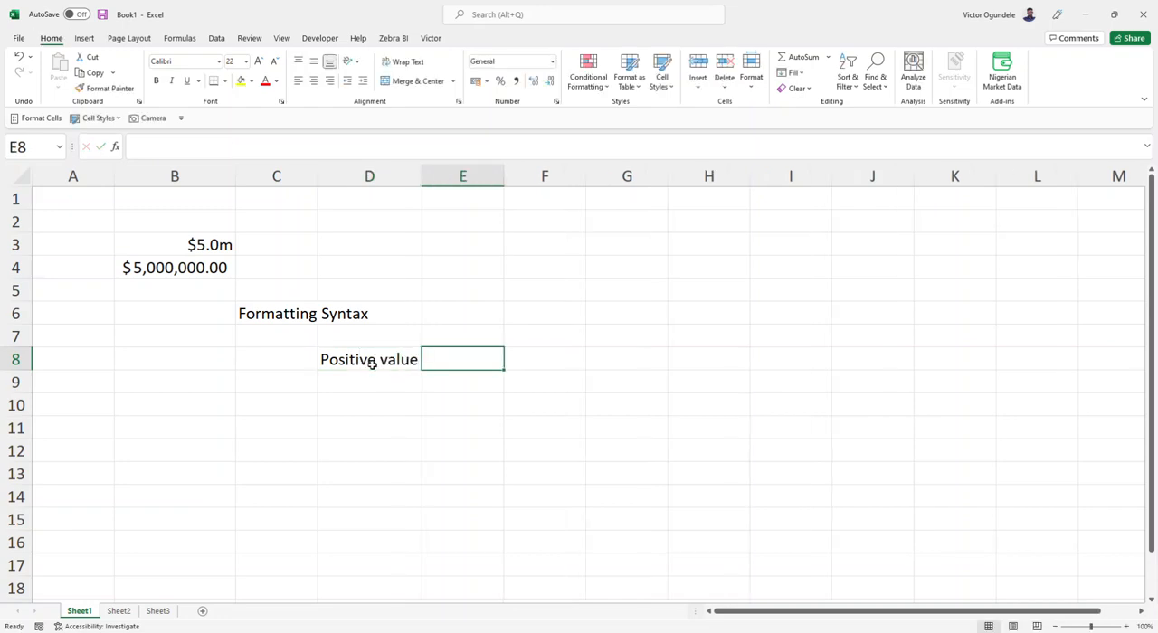
pyautogui.write('+')
pyautogui.press('Return')
# Step: Enter the label Negative value in cell D9 with a - sign beside it in E9
pyautogui.write('Negative a')
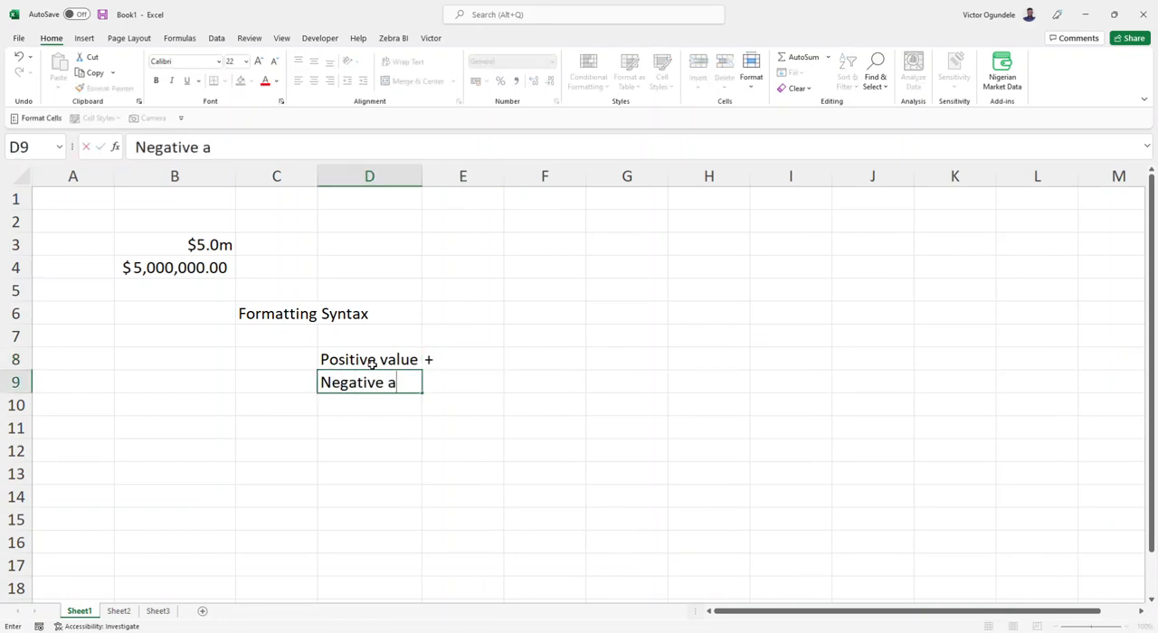
pyautogui.press('BackSpace')
pyautogui.write('value')
pyautogui.press('Right')
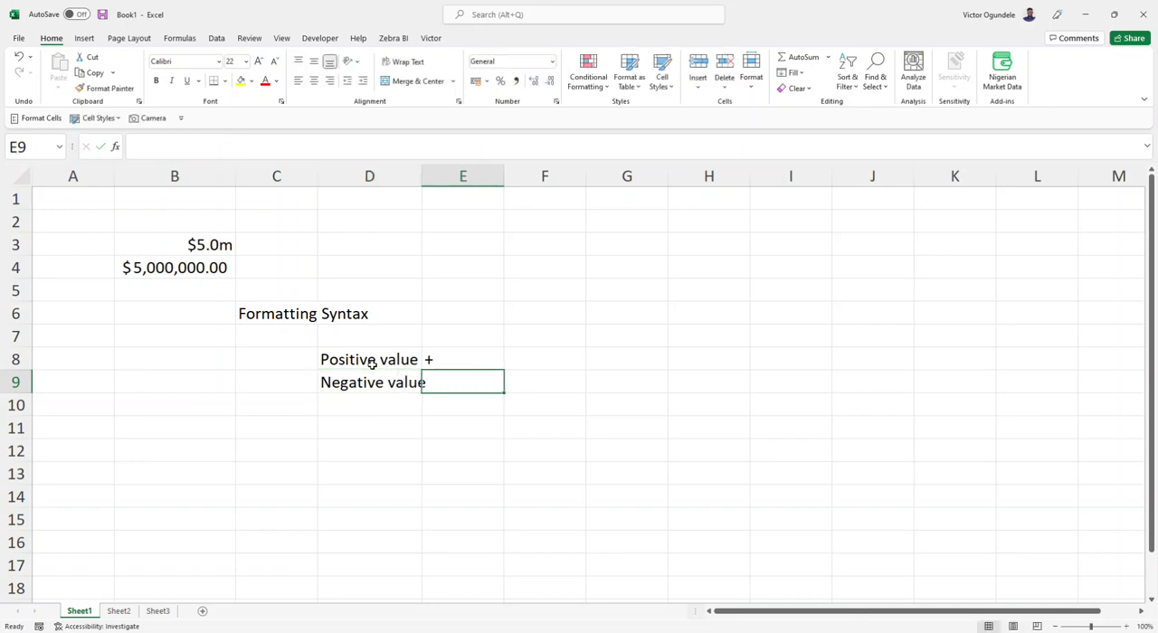
pyautogui.write('-')
pyautogui.press('Return')
# Step: Autofit column D to the Negative value label
pyautogui.press('Up')
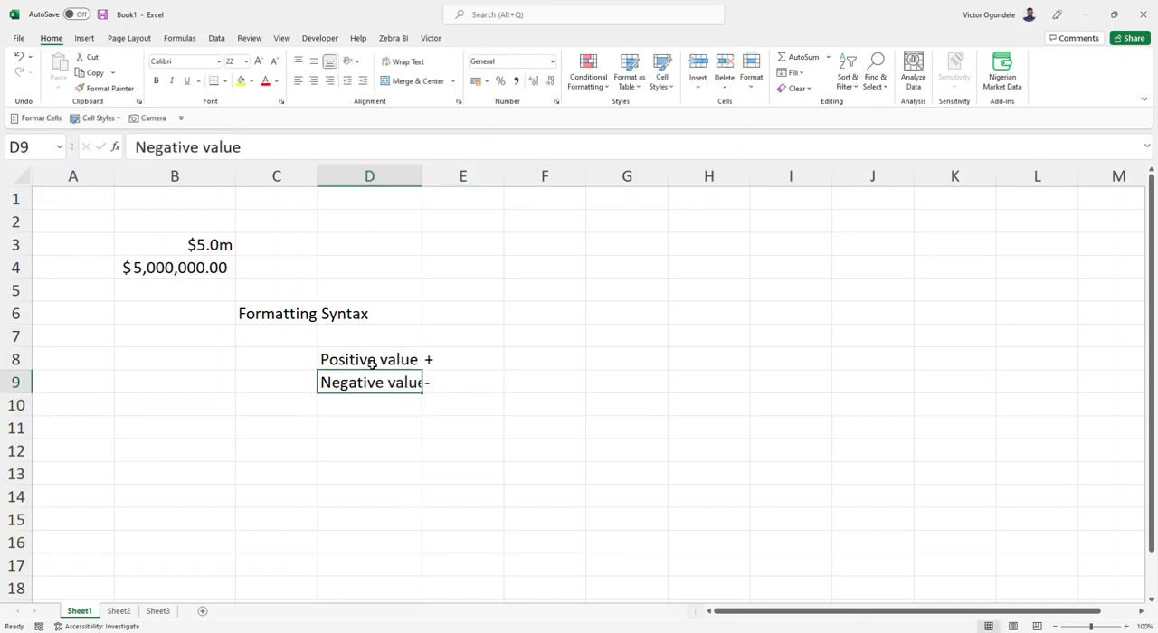
pyautogui.hotkey('alt', 'h')
pyautogui.press('o')
pyautogui.press('i')
# Step: Enter the label Zero in cell D10
pyautogui.press('Down')
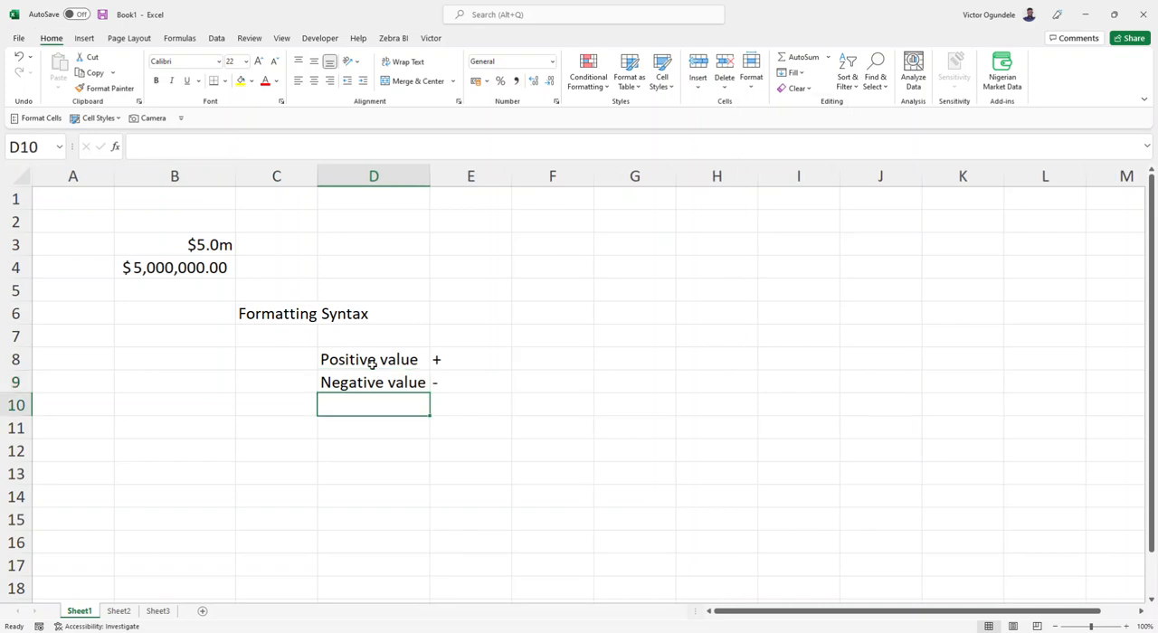
pyautogui.write('Zerio')
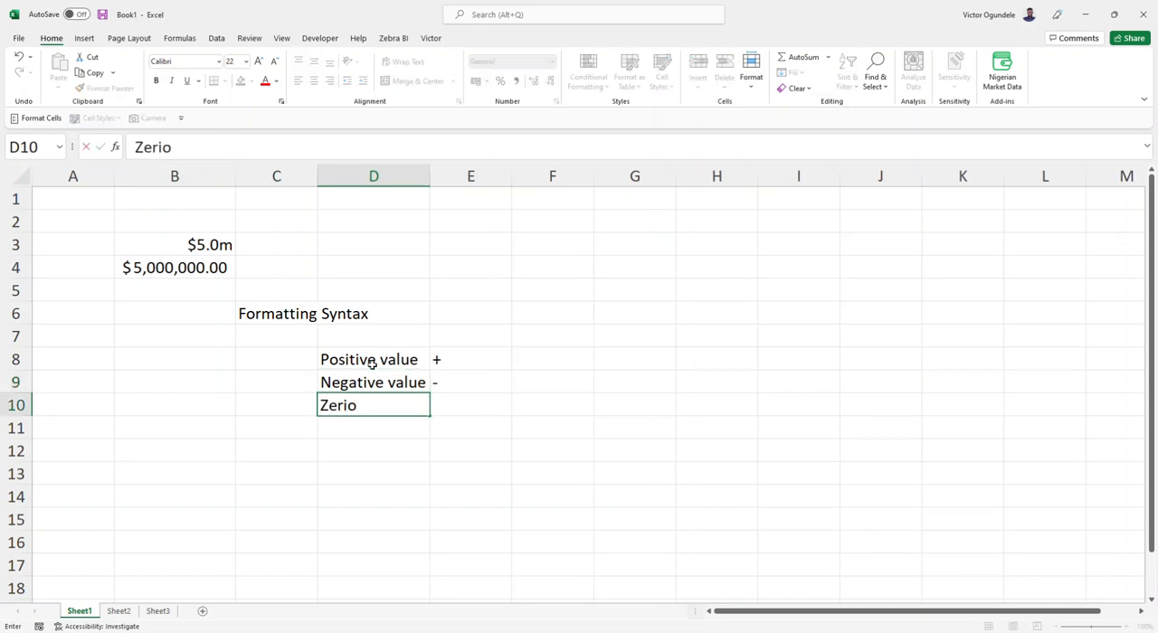
pyautogui.press('BackSpace')
pyautogui.press('BackSpace')
pyautogui.write('0')
pyautogui.press('BackSpace')
pyautogui.write('o')
pyautogui.press('Tab')
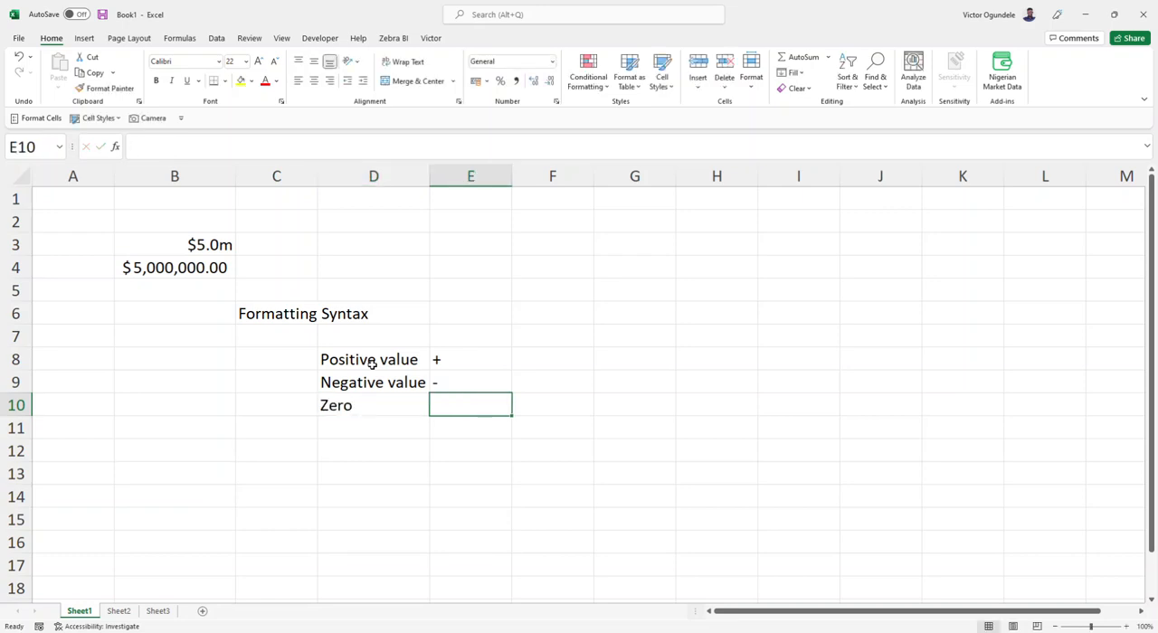
# Step: Enter 0 in cell E10 and left-align it
pyautogui.write('0')
pyautogui.press('Return')
pyautogui.press('Left')
pyautogui.press('Up')
pyautogui.press('Right')
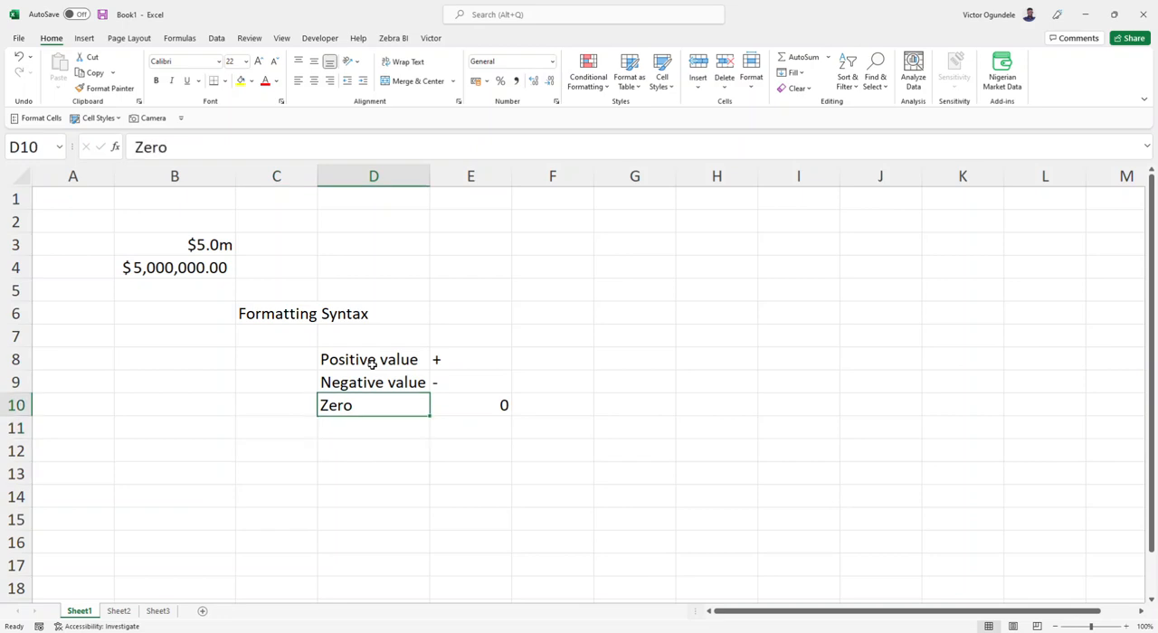
pyautogui.press('Right')
pyautogui.hotkey('alt', 'h')
pyautogui.press('a')
pyautogui.press('l')
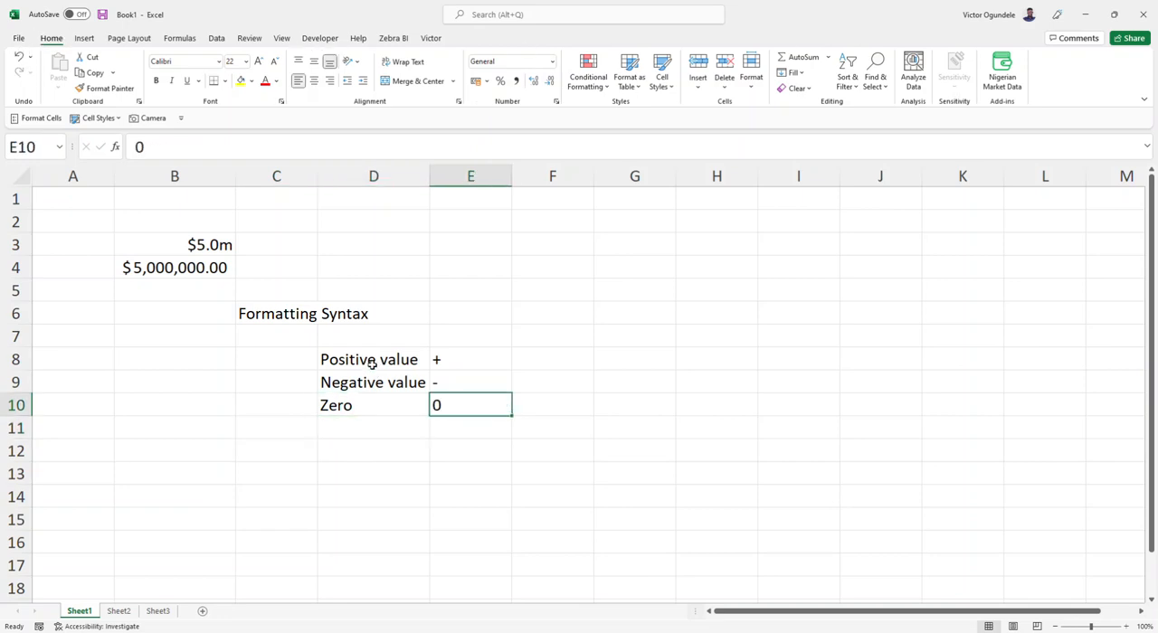
# Step: Enter the label Text in cell D11 with the example abc beside it in E11
pyautogui.press('Down')
pyautogui.press('Left')
pyautogui.write('Text')
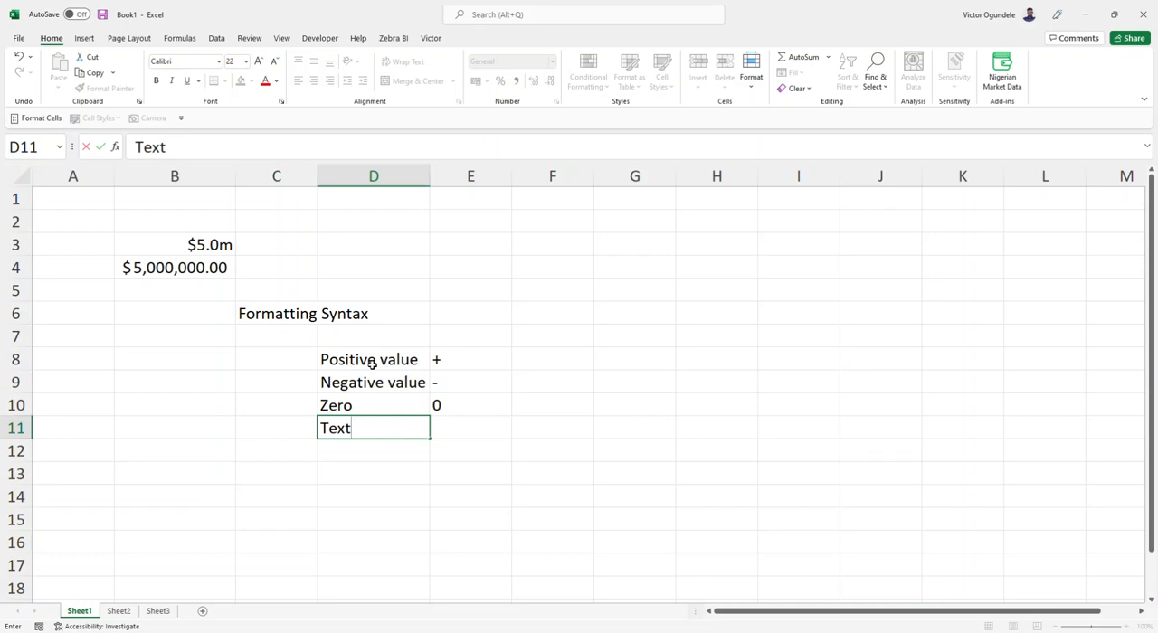
pyautogui.press('Tab')
pyautogui.write('absc')
pyautogui.press('BackSpace')
pyautogui.press('BackSpace')
pyautogui.write('c')
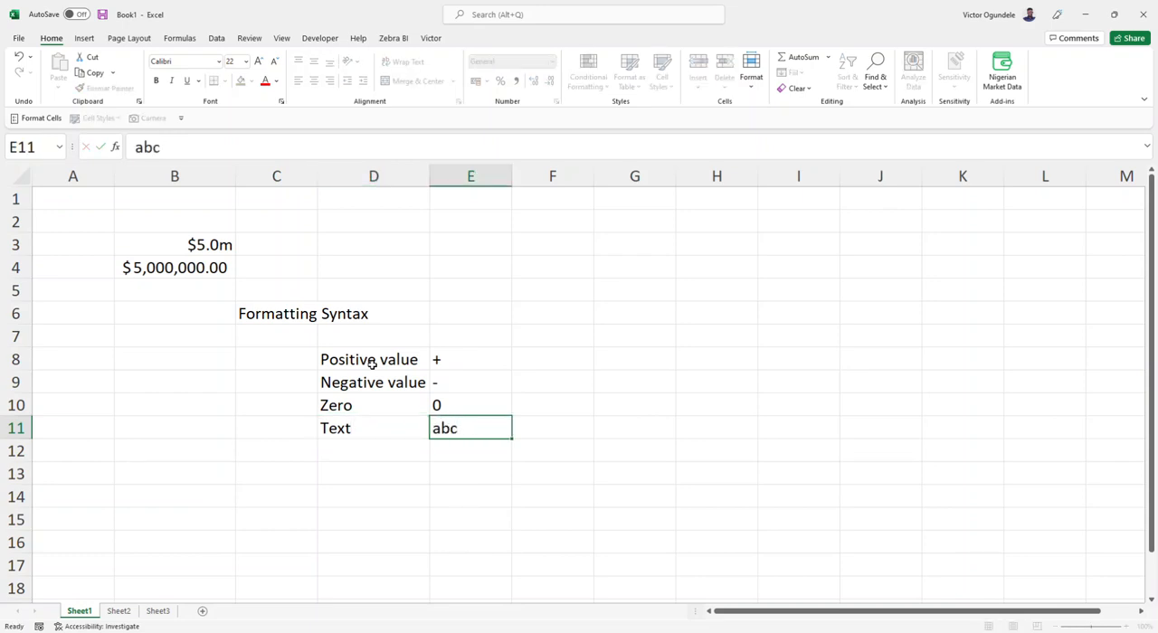
pyautogui.press('Return')
# Step: Select the list of value types and their symbols in D8:E11 to review it
pyautogui.press('Up')
pyautogui.press('Up')
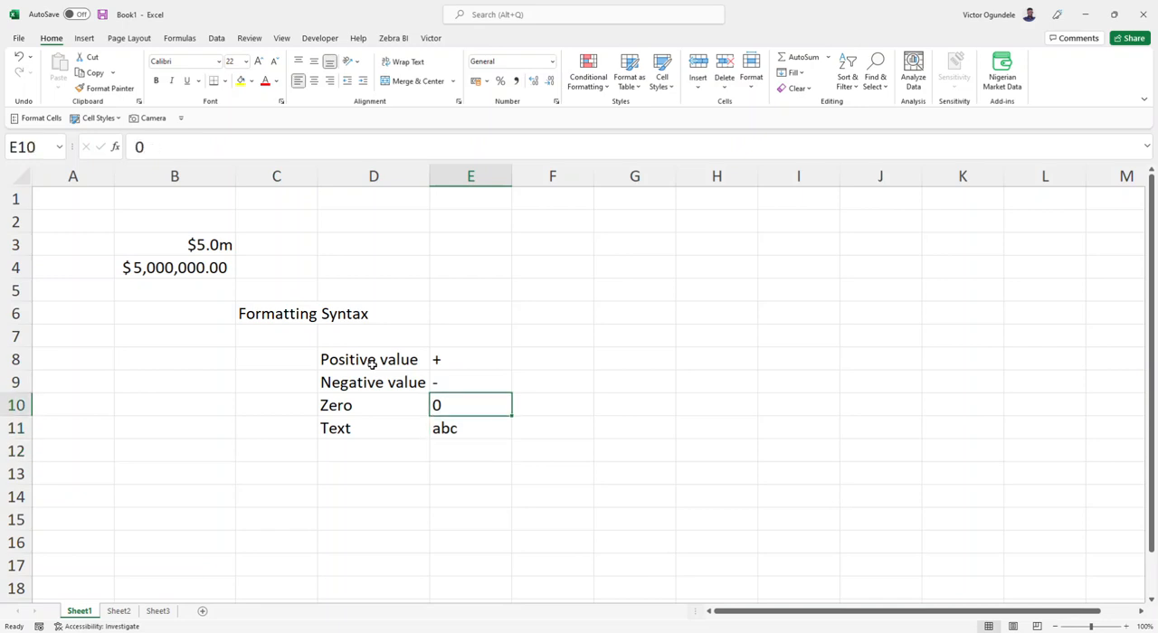
pyautogui.moveTo(362, 361); pyautogui.dragTo(444, 428)
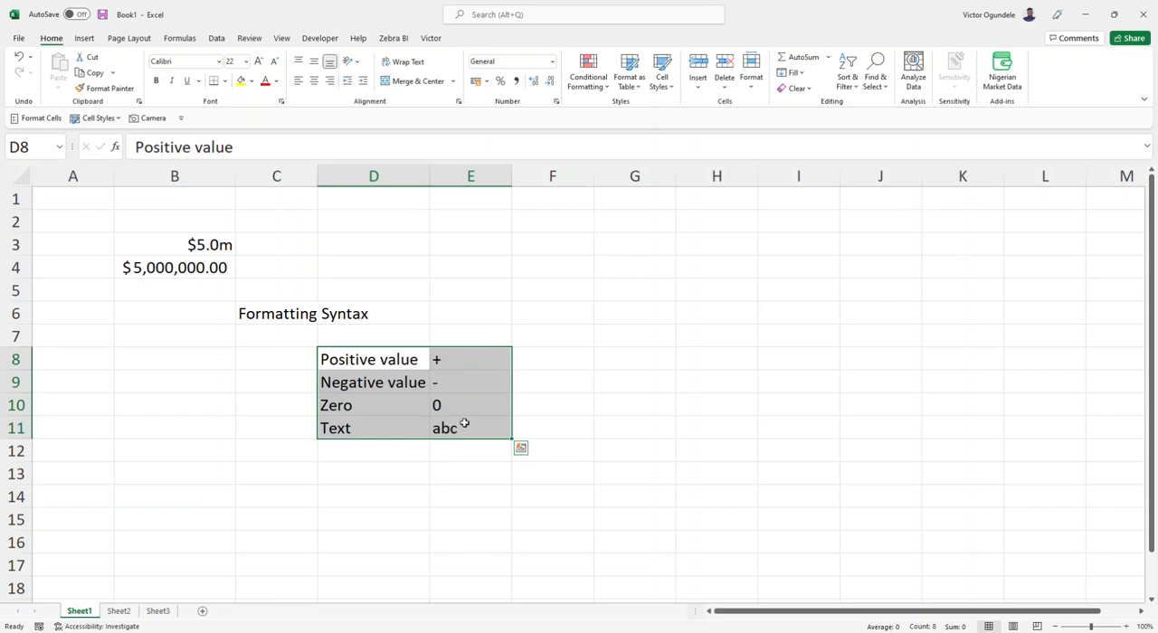
# Step: Enter the format section order Positive;negative;zero;text in cell F7
pyautogui.click(572, 329)
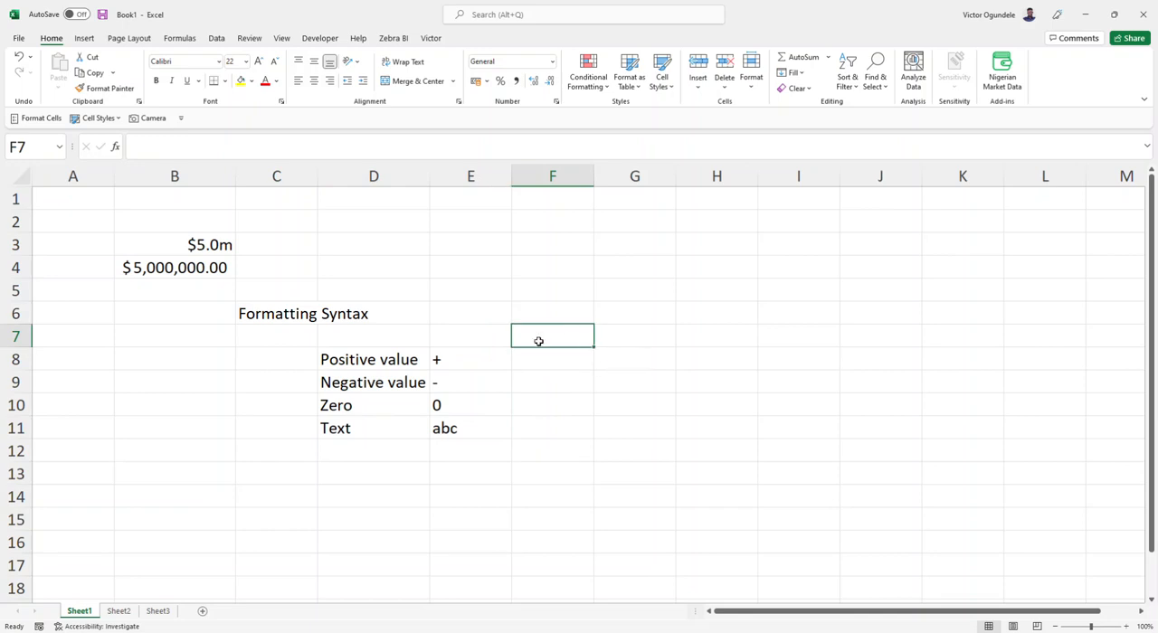
pyautogui.write('Positive')
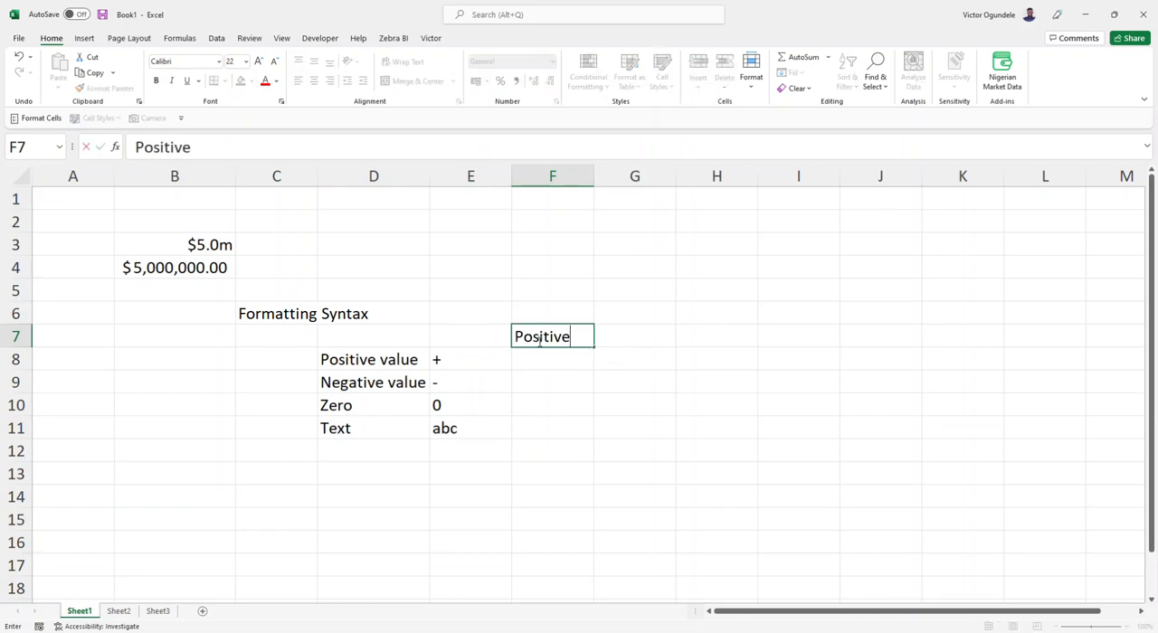
pyautogui.write(';negative')
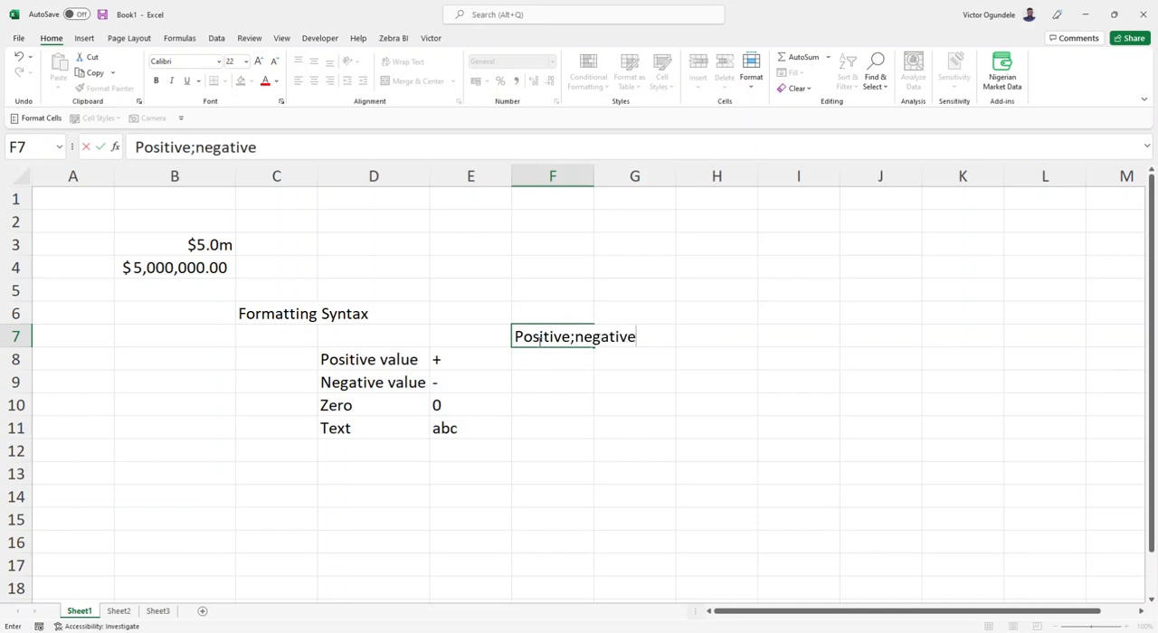
pyautogui.write(';zero;text')
pyautogui.hotkey('ctrl', 'Return')
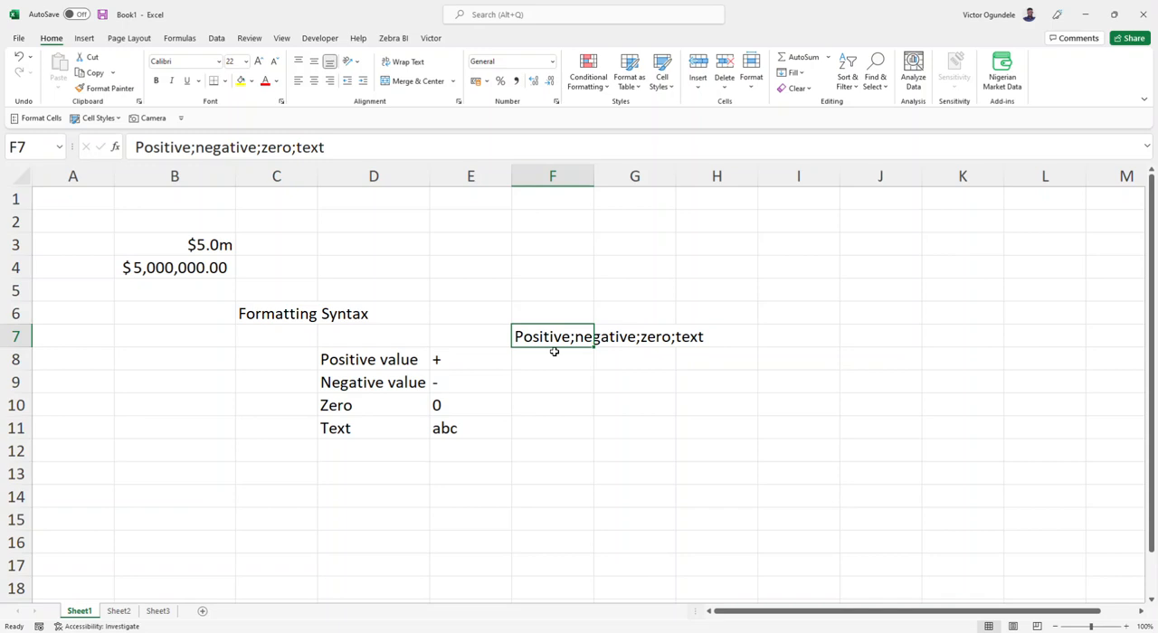
pyautogui.click(553, 267)
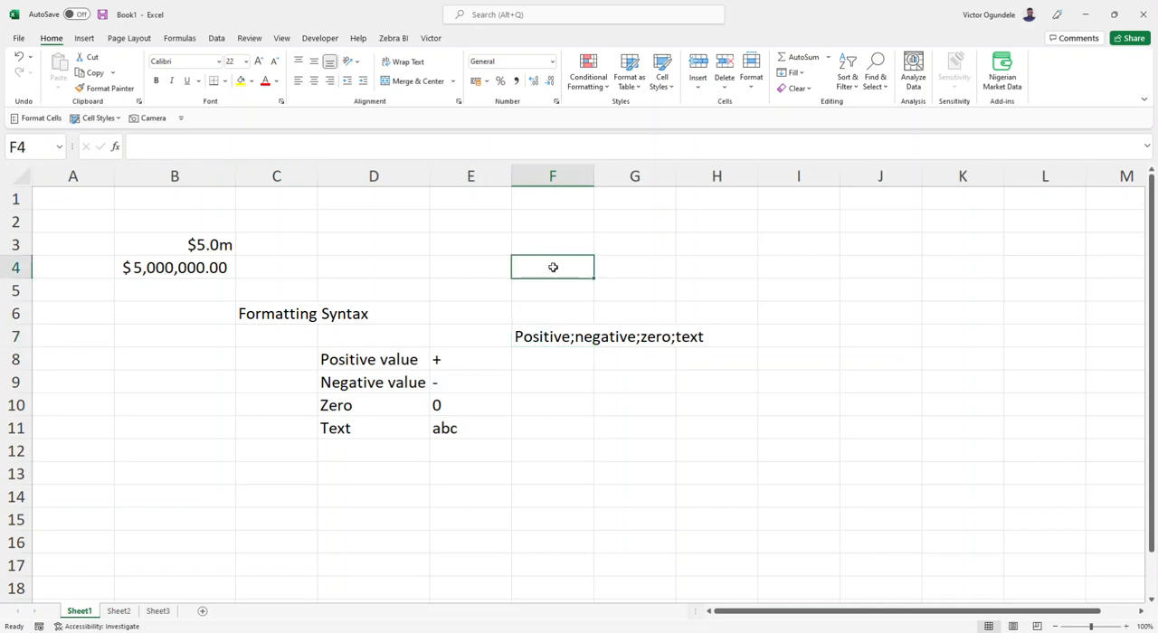